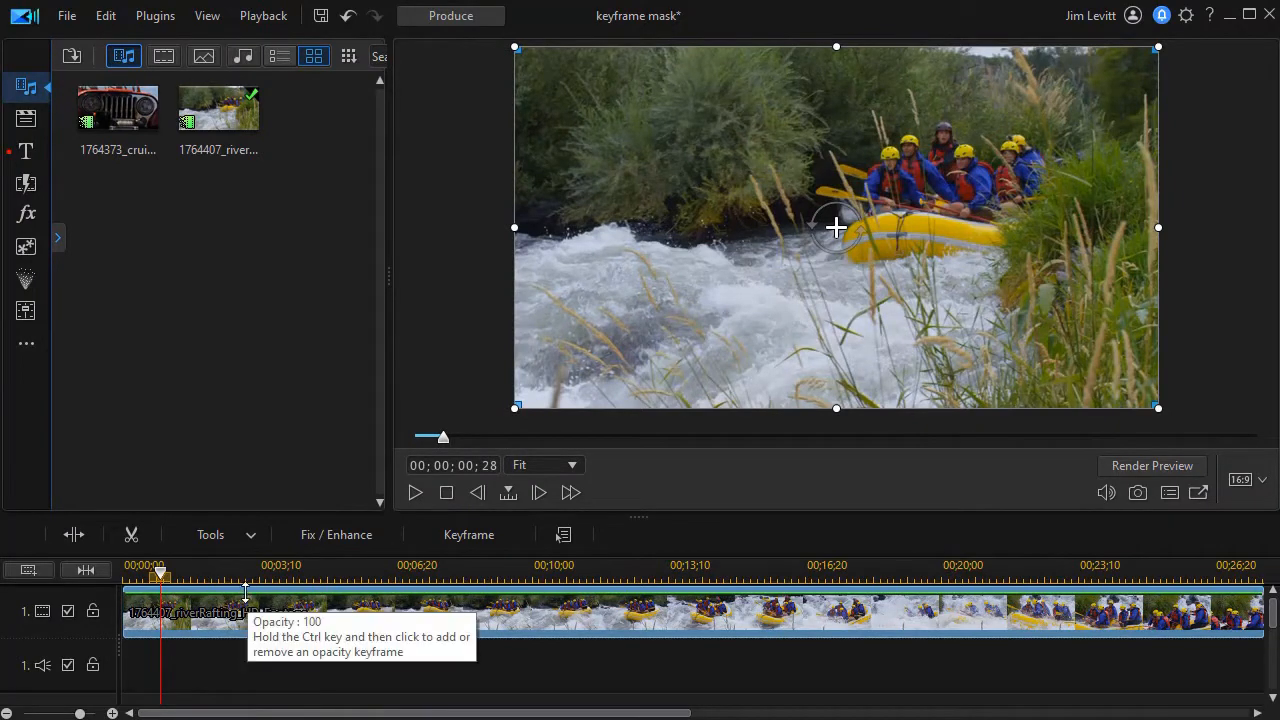
# Preview the river rafting clip and open it in the Mask Designer
pyautogui.click(415, 493)
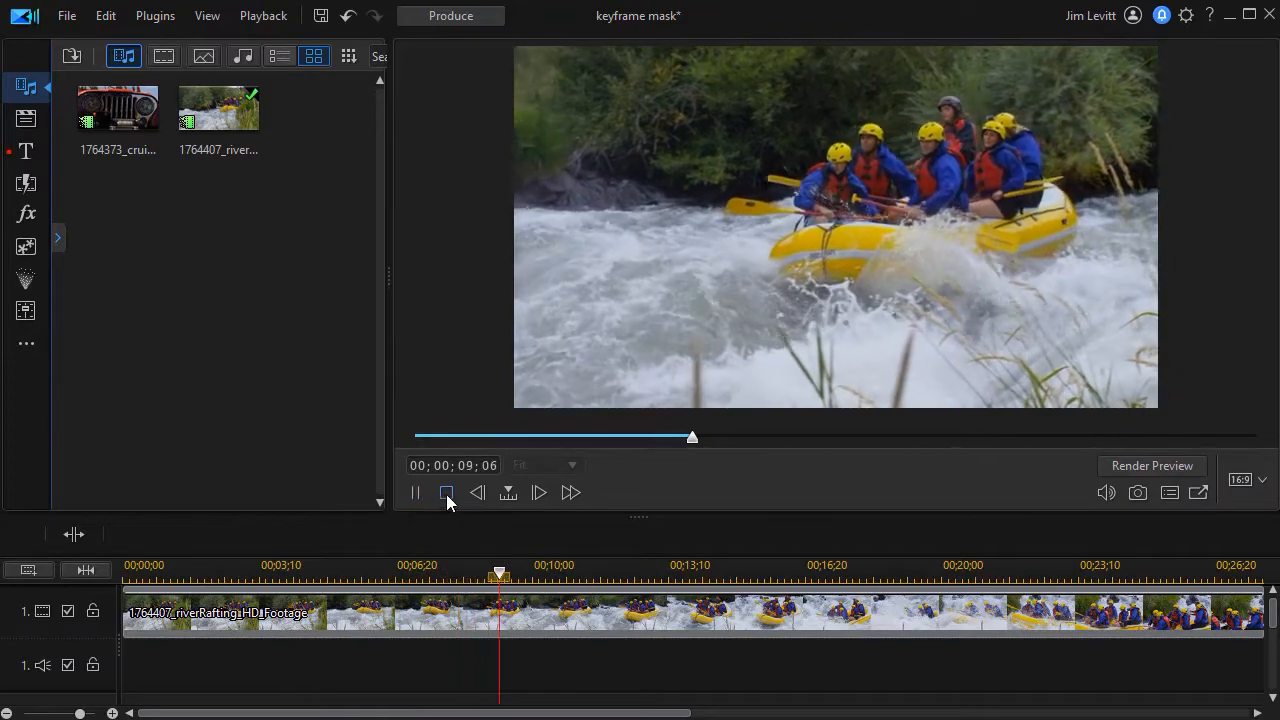
pyautogui.click(446, 494)
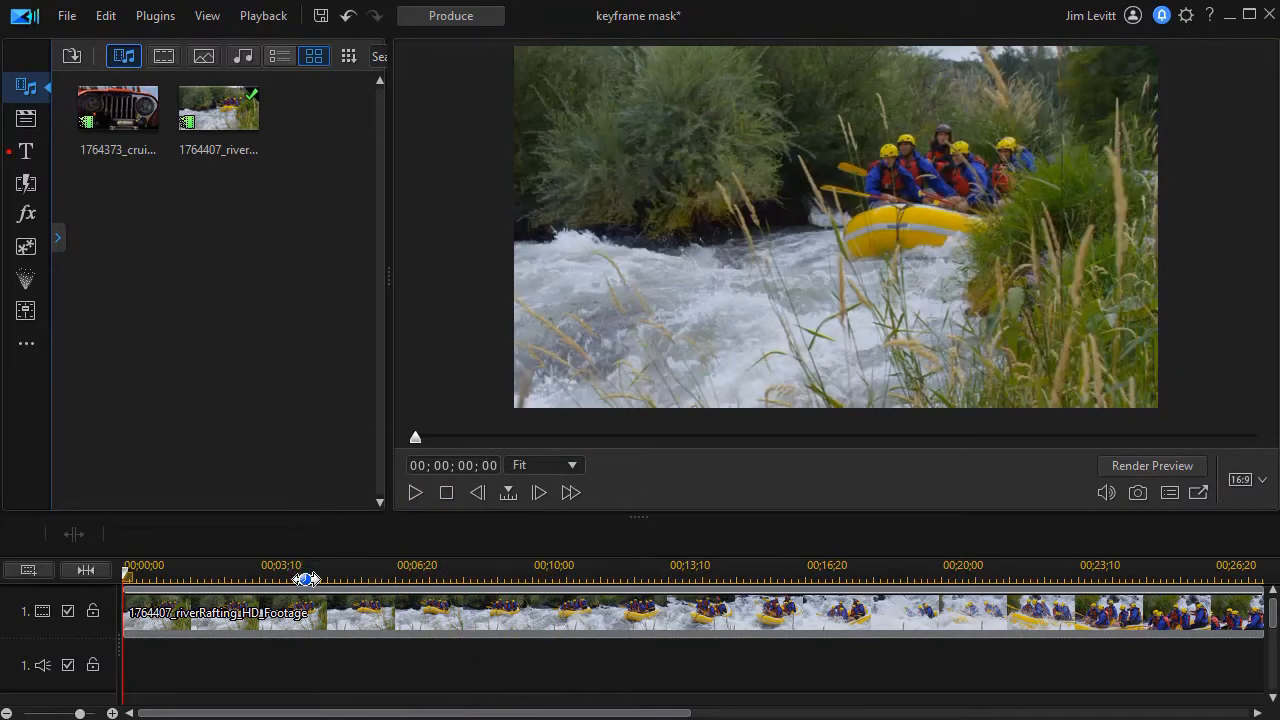
pyautogui.click(300, 615)
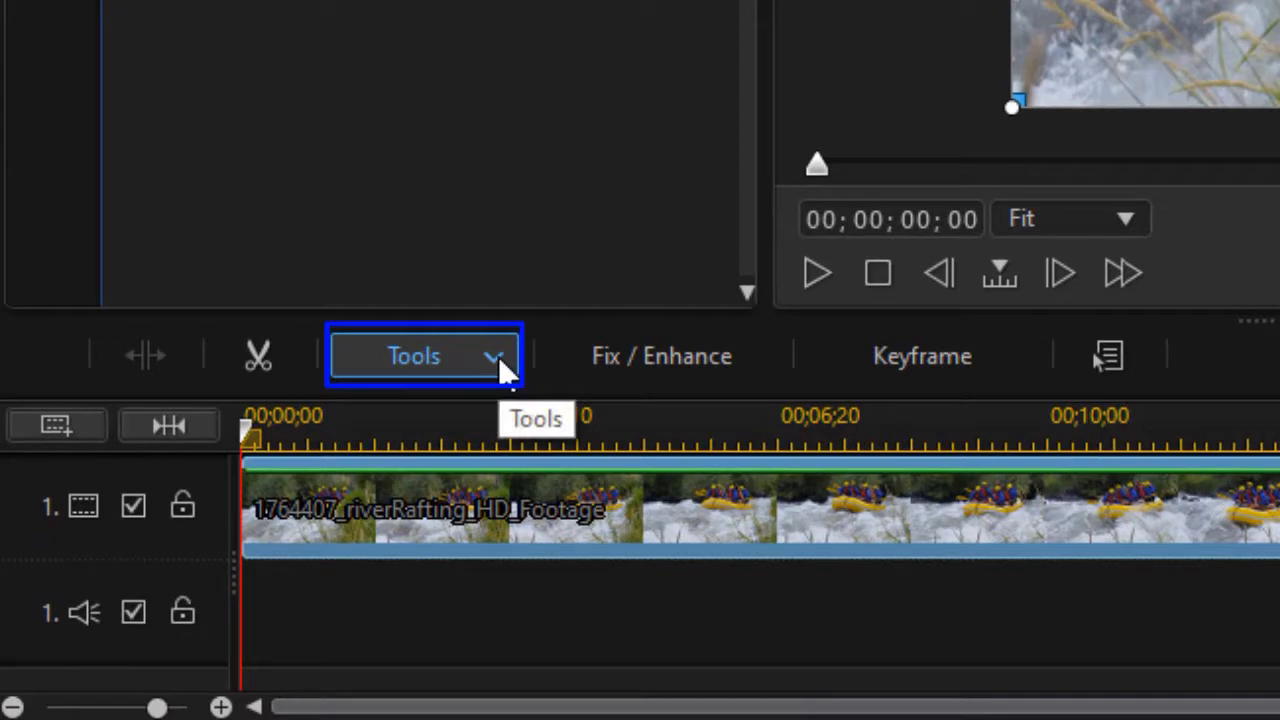
pyautogui.click(498, 356)
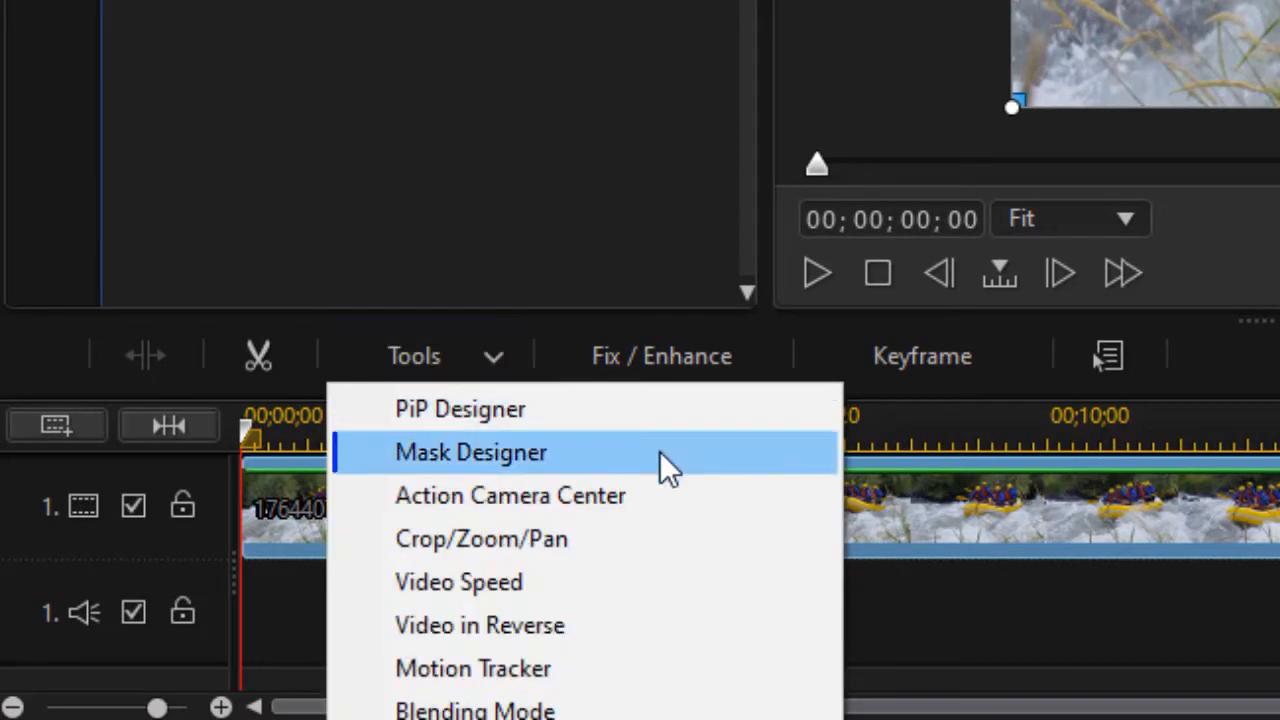
pyautogui.click(752, 462)
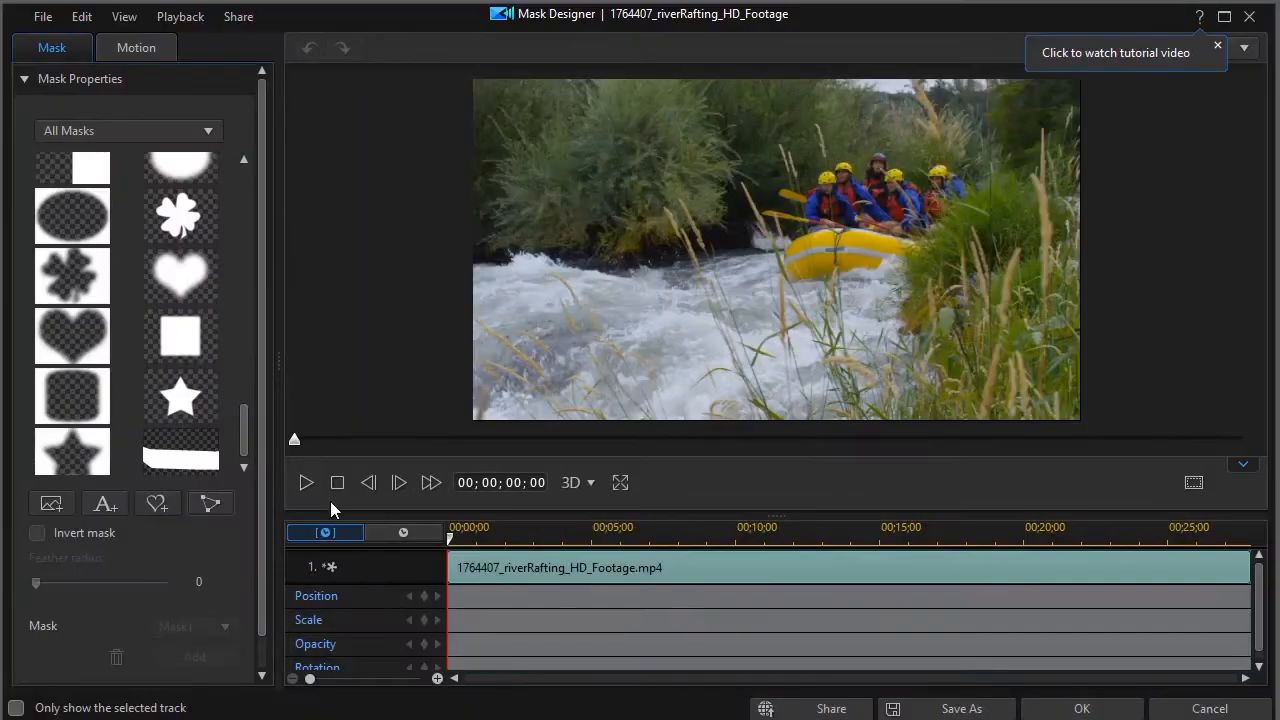
# Browse the mask library and apply the diagonal stripe mask to the clip
pyautogui.moveTo(248, 441); pyautogui.dragTo(248, 301)
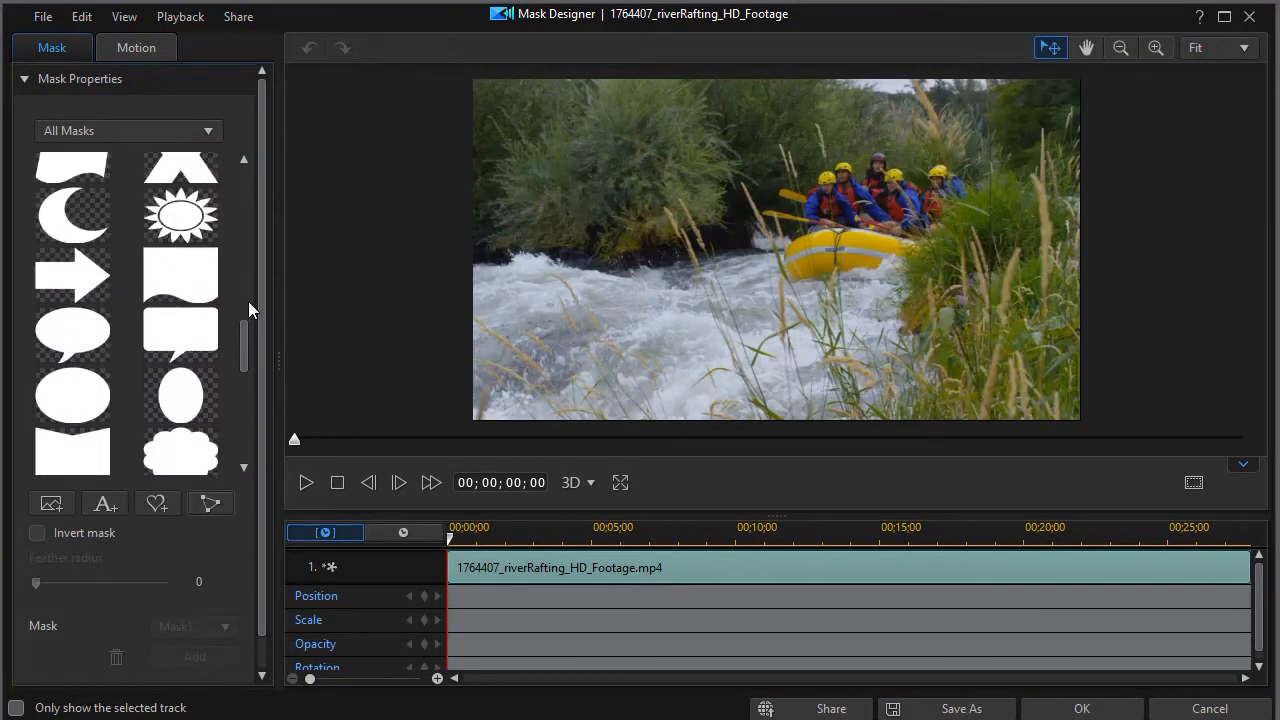
pyautogui.scroll(2, 235, 323)
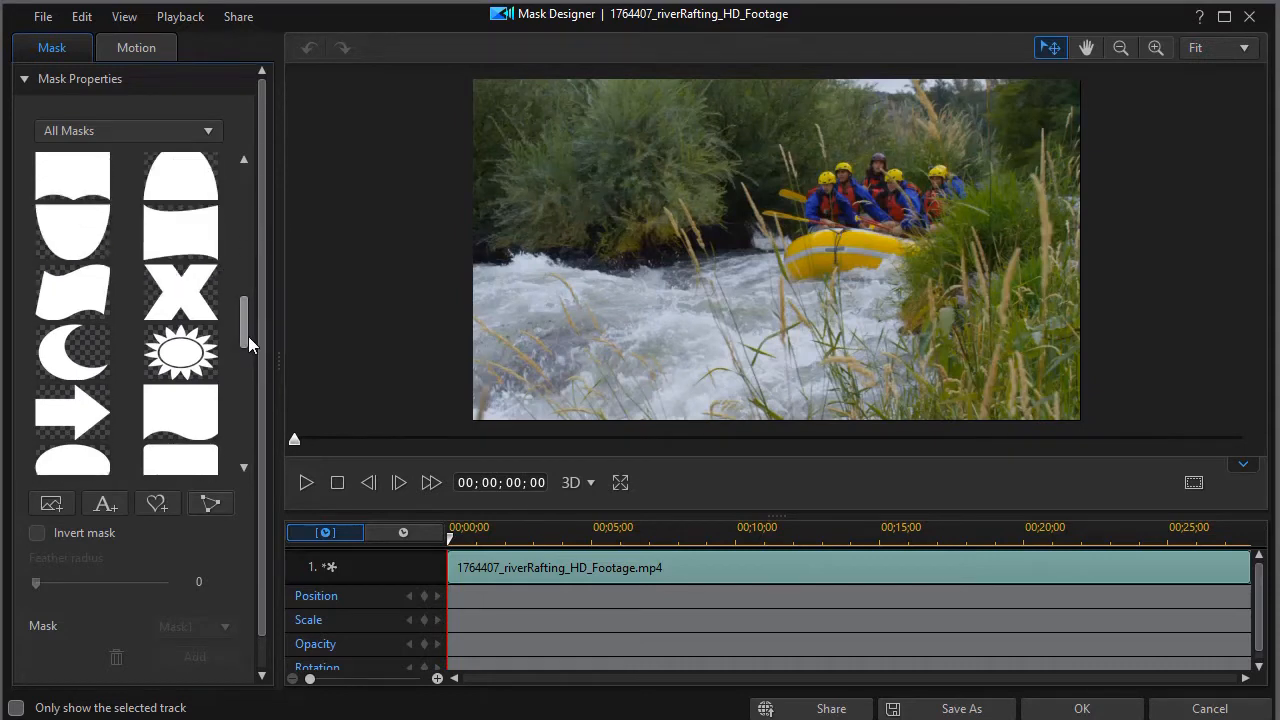
pyautogui.moveTo(243, 329); pyautogui.dragTo(244, 155)
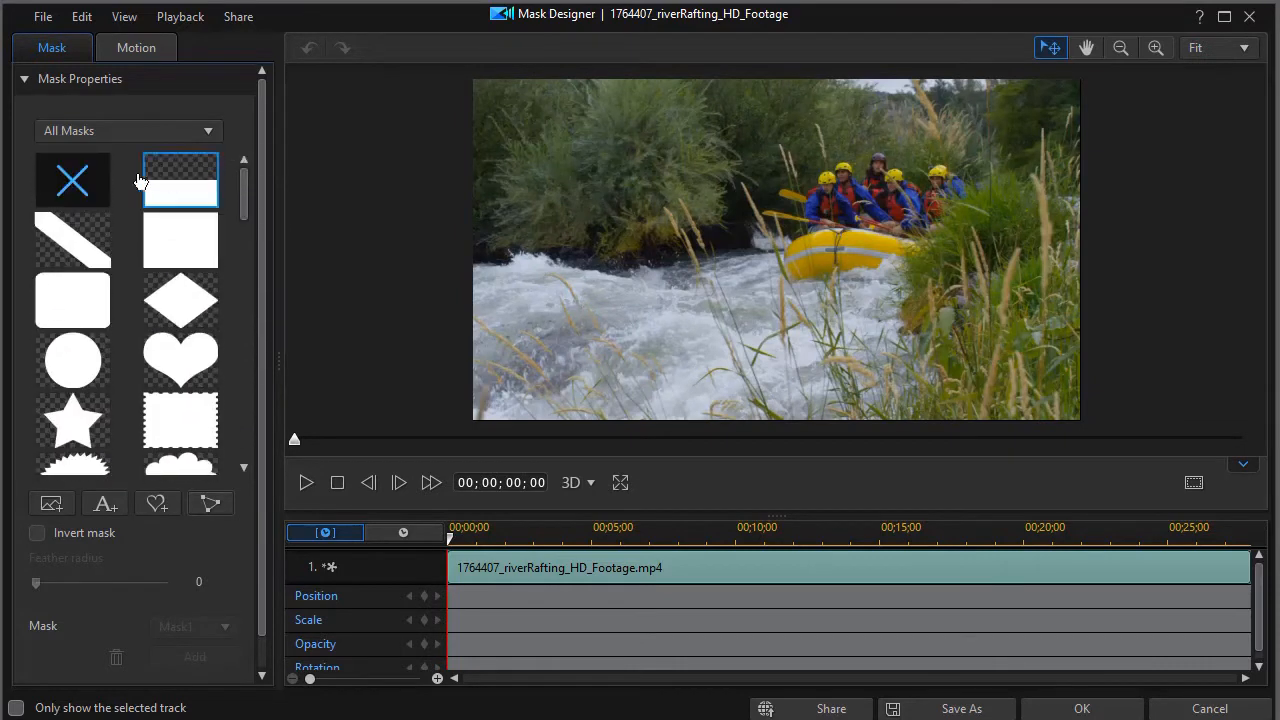
pyautogui.click(75, 237)
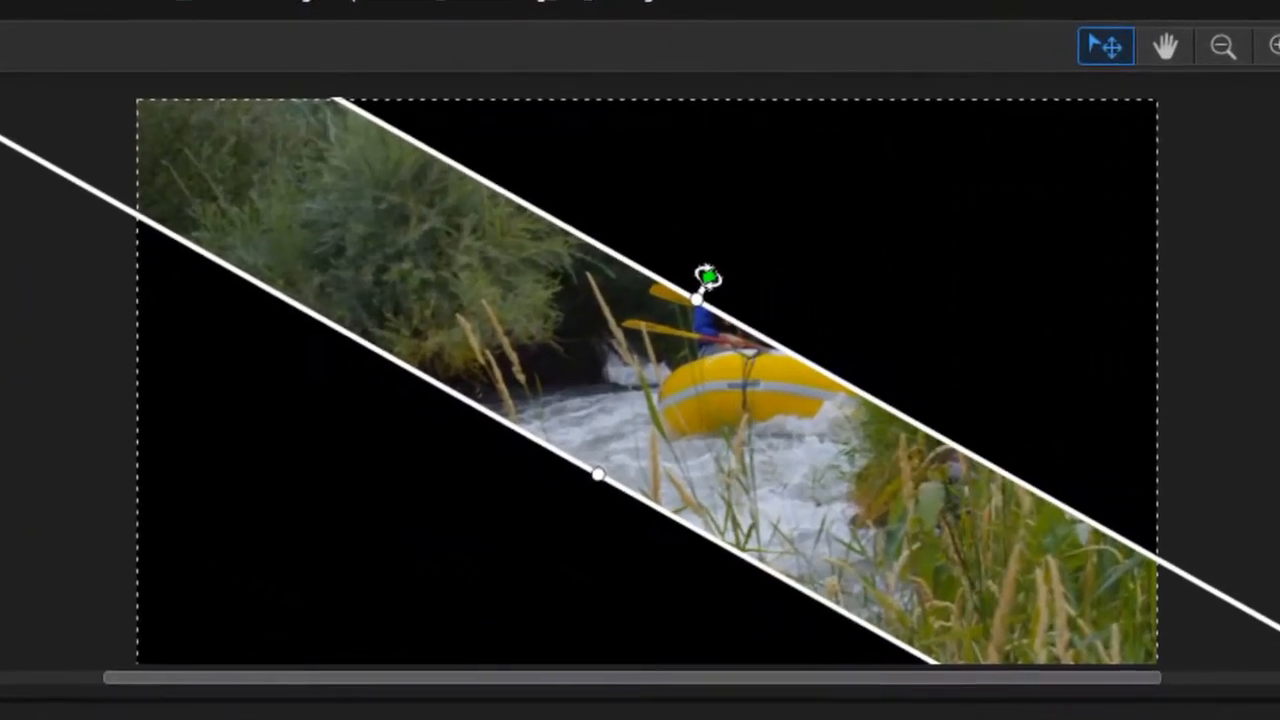
# Rotate the stripe mask to slope upward to the right, enlarge and position it around the raft, and feather its edges slightly
pyautogui.moveTo(705, 279); pyautogui.dragTo(597, 277)
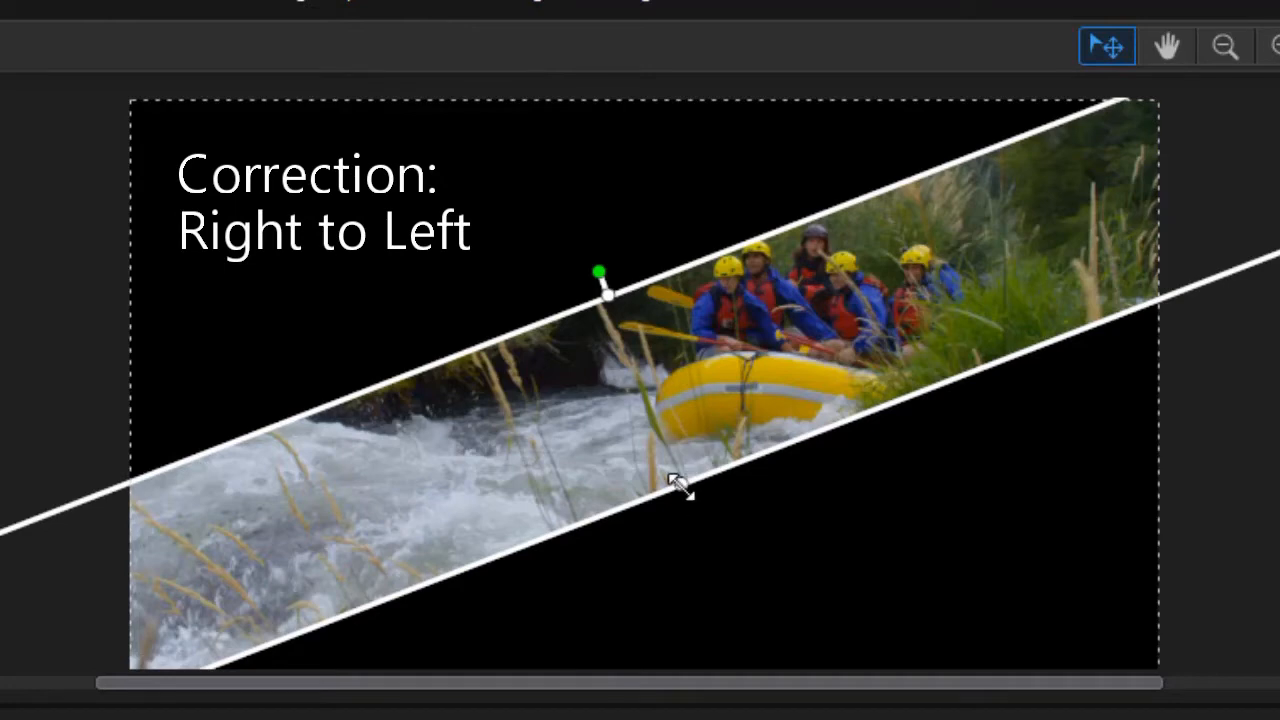
pyautogui.moveTo(678, 485); pyautogui.dragTo(690, 538)
pyautogui.moveTo(509, 434); pyautogui.dragTo(481, 427)
pyautogui.moveTo(554, 211); pyautogui.dragTo(564, 200)
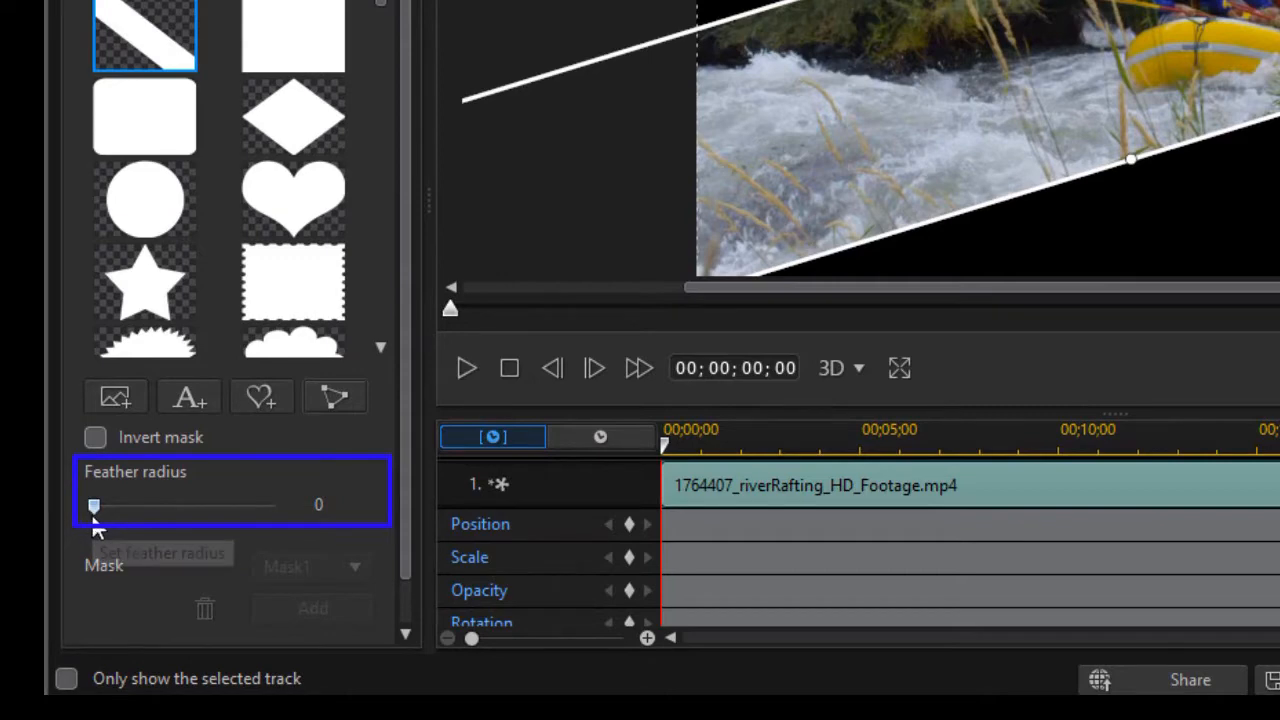
pyautogui.moveTo(94, 508); pyautogui.dragTo(111, 508)
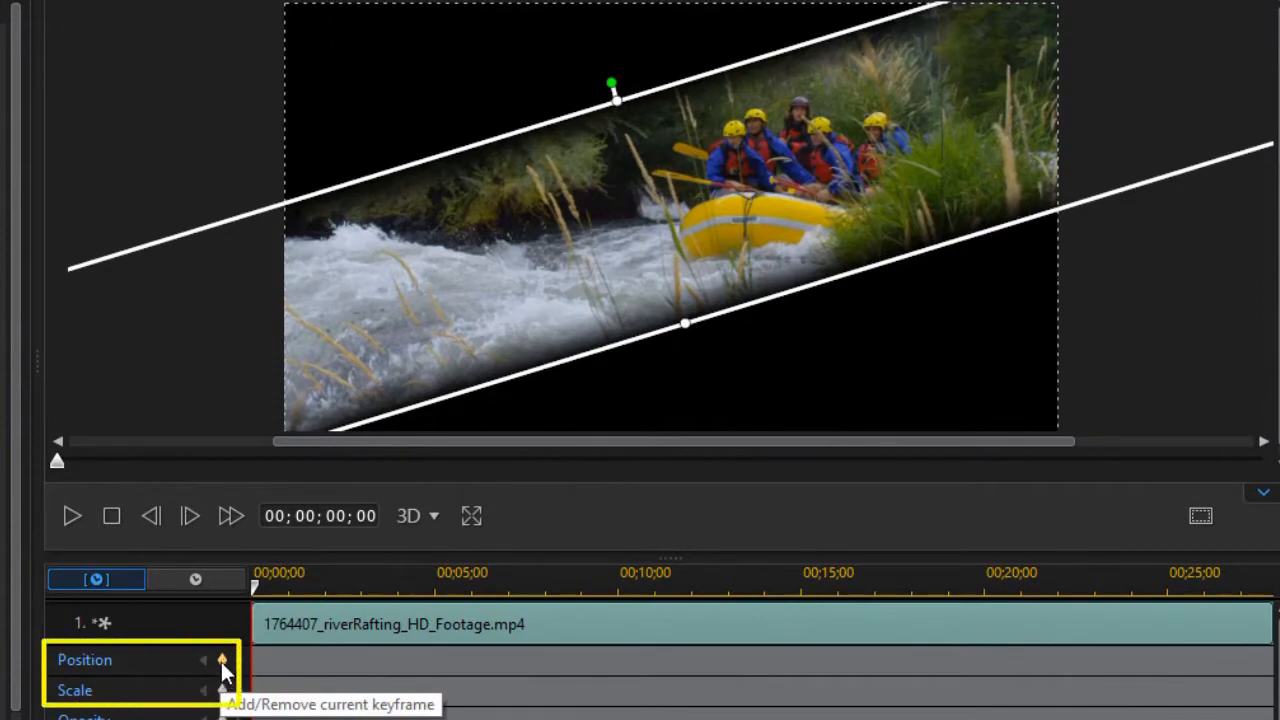
# Add Position and Scale keyframes for the mask at 00;00;00;00 and shift the mask slightly down at 00;00;02;05 to follow the raft
pyautogui.click(221, 661)
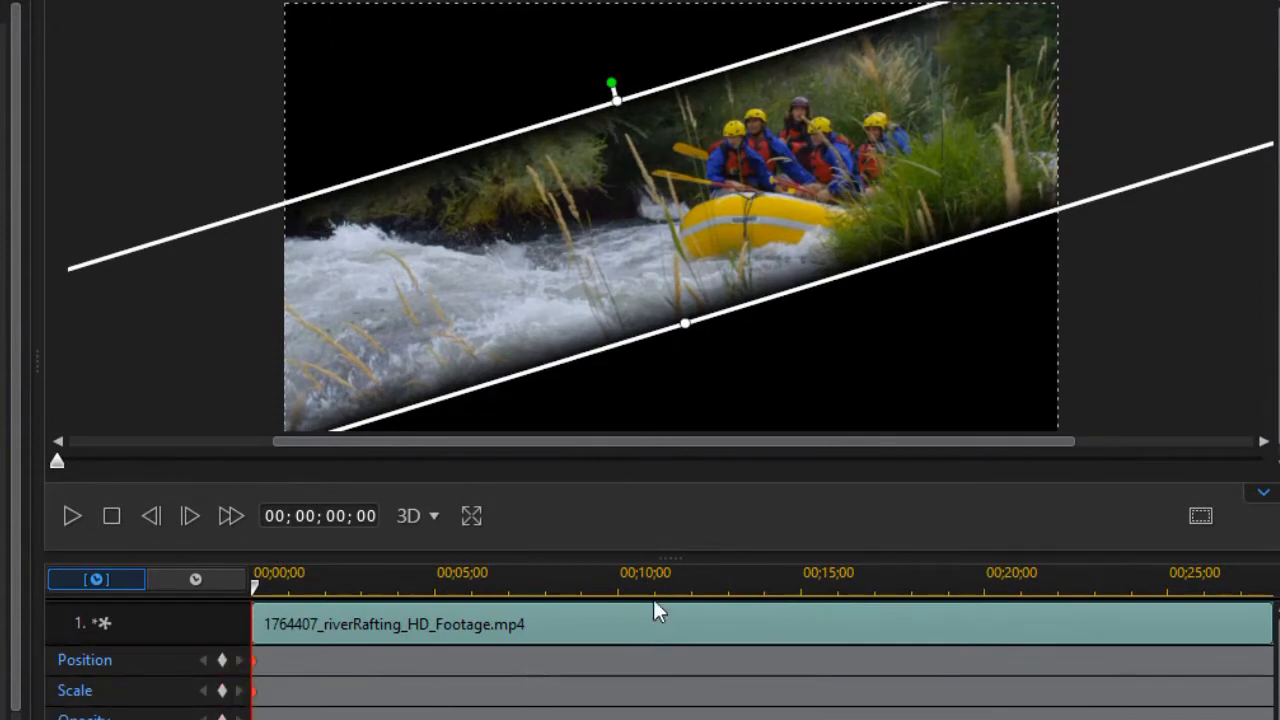
pyautogui.moveTo(256, 594); pyautogui.dragTo(295, 601)
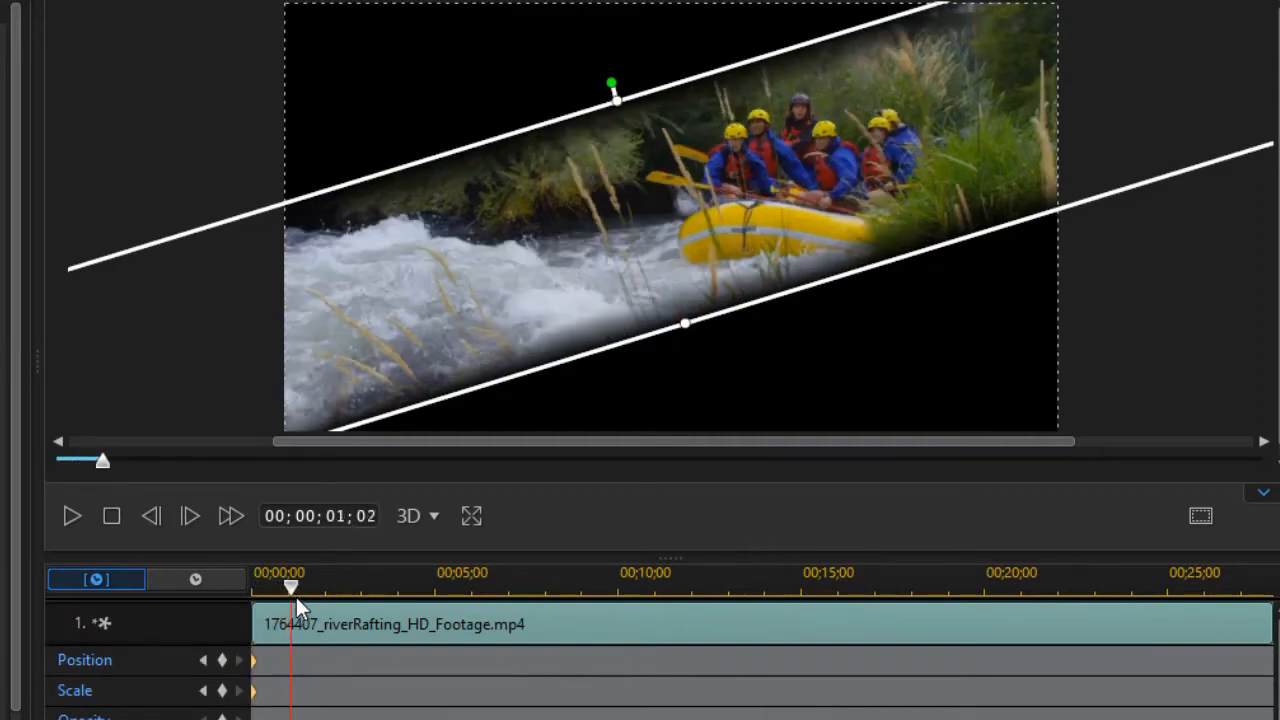
pyautogui.moveTo(291, 590); pyautogui.dragTo(330, 590)
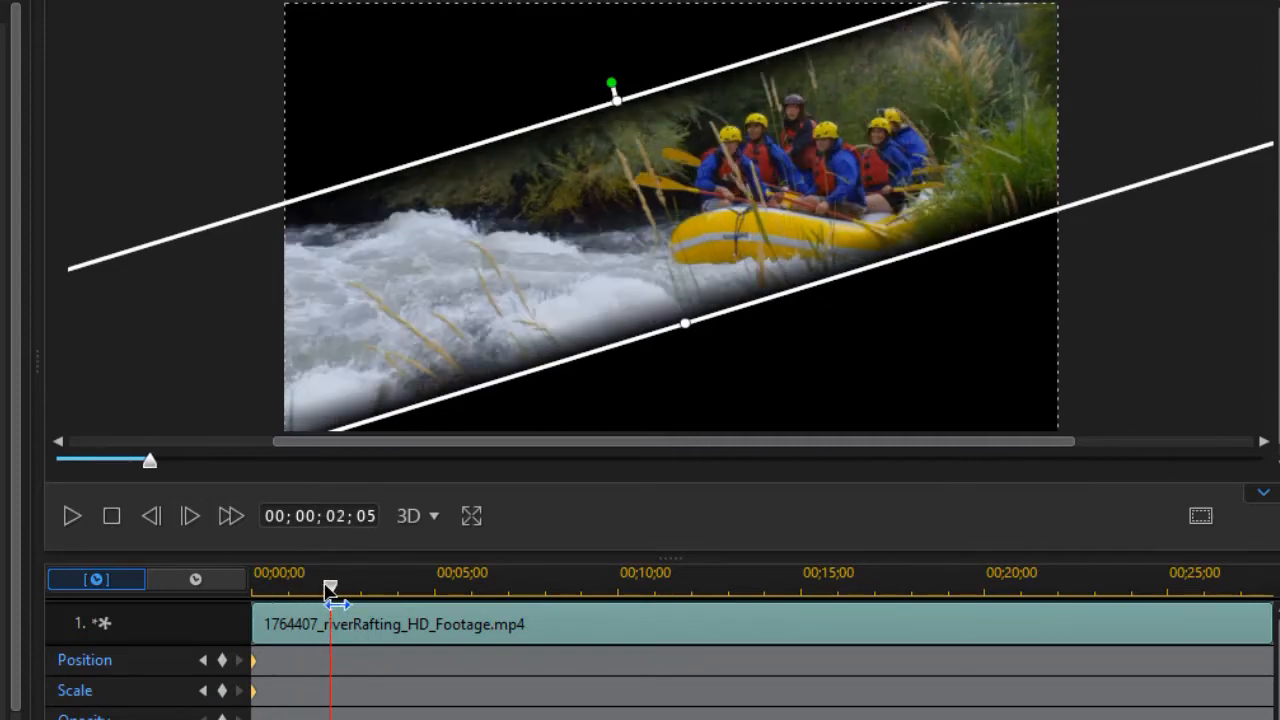
pyautogui.moveTo(594, 274); pyautogui.dragTo(593, 281)
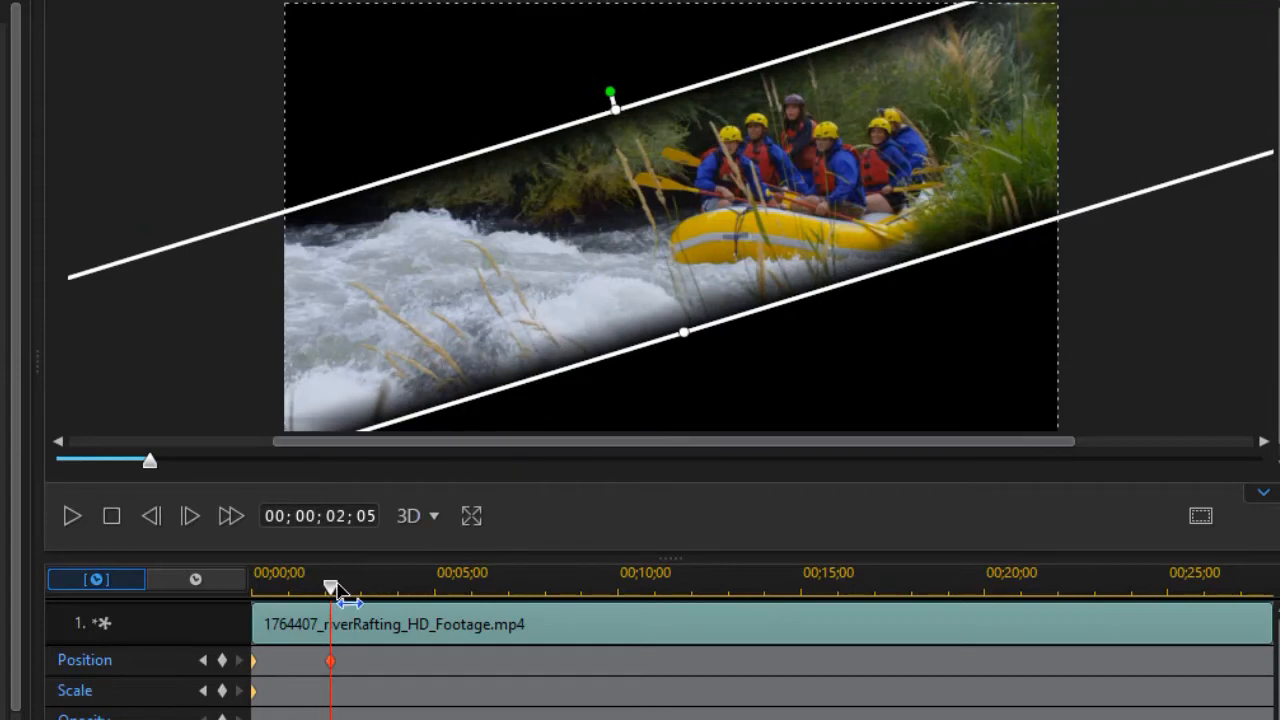
# Add a Position keyframe at 00;00;03;09 and move the mask slightly up and left at 00;00;04;10
pyautogui.moveTo(333, 590); pyautogui.dragTo(376, 571)
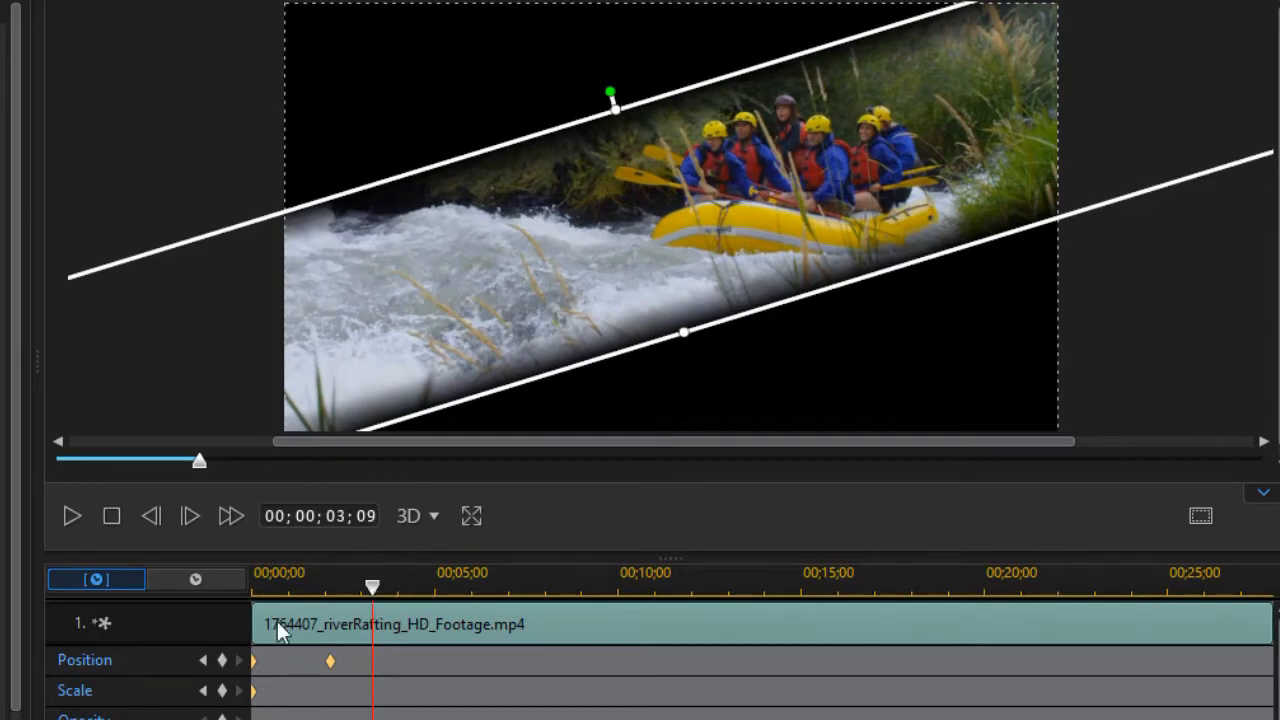
pyautogui.click(222, 662)
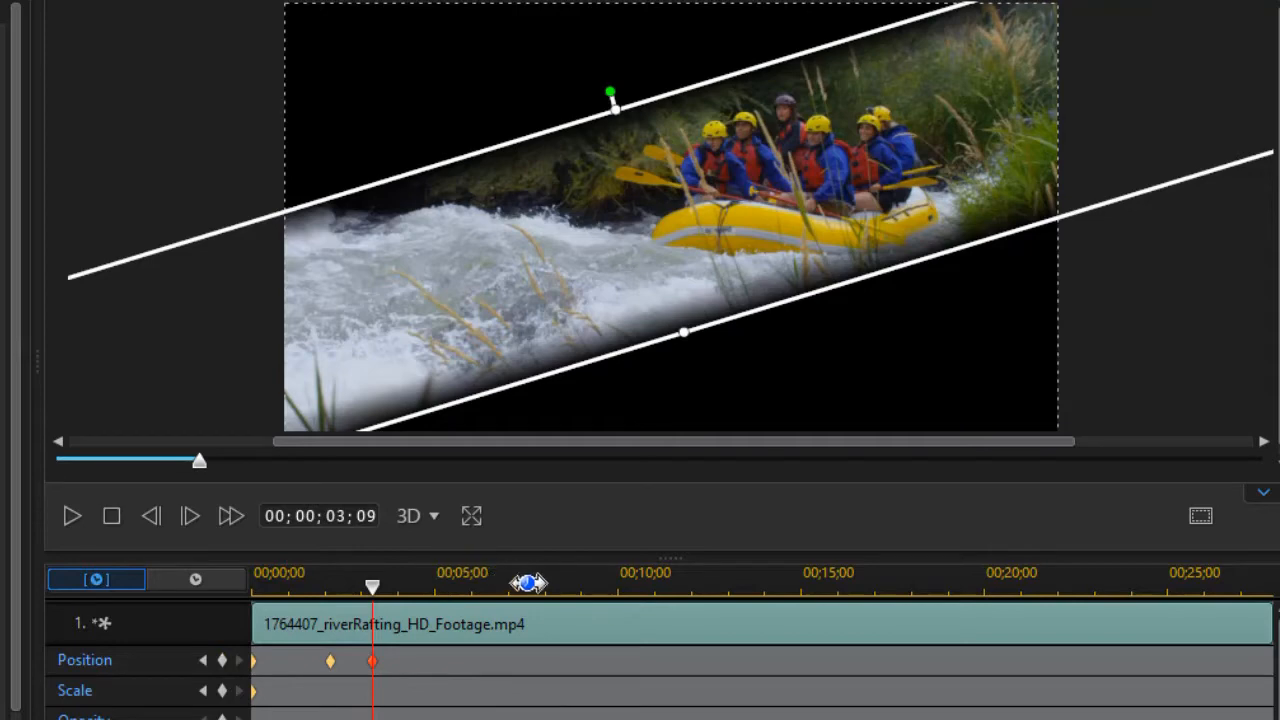
pyautogui.moveTo(377, 593); pyautogui.dragTo(410, 592)
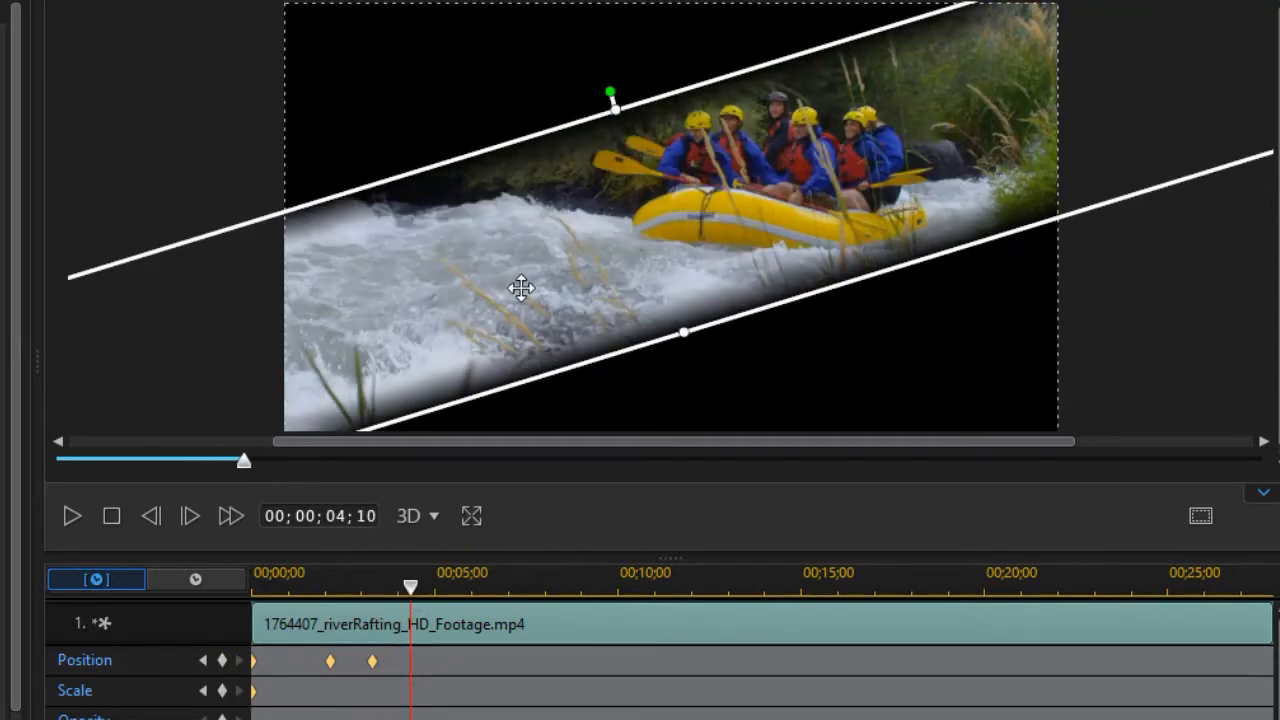
pyautogui.moveTo(537, 274); pyautogui.dragTo(525, 261)
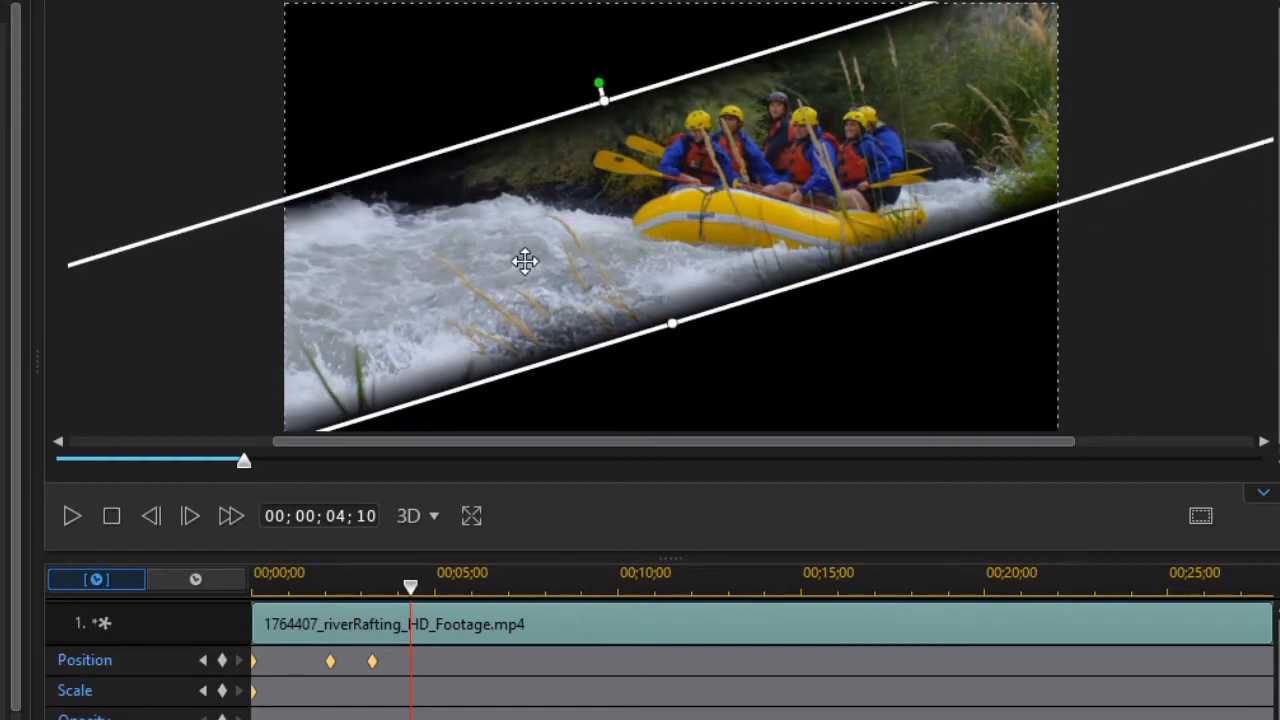
# Enlarge the mask slightly and reposition it around the growing raft at 00;00;05;14 and again at 00;00;06;23
pyautogui.moveTo(410, 588); pyautogui.dragTo(453, 588)
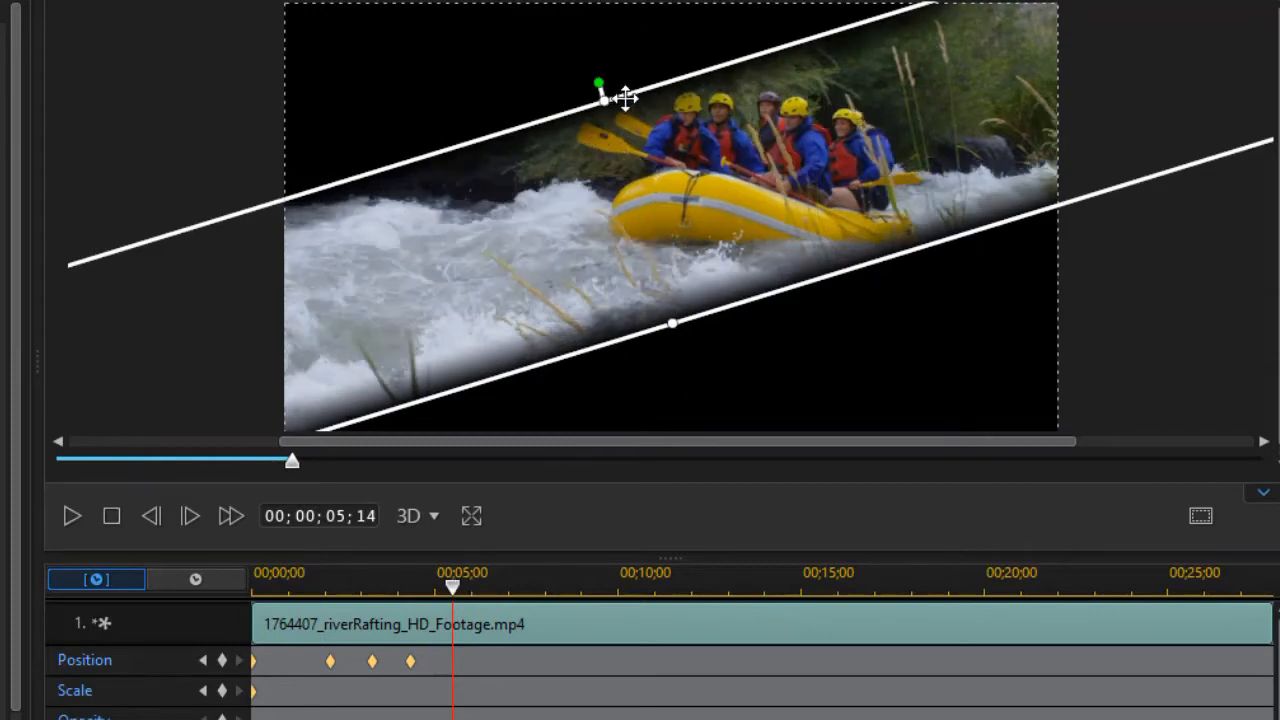
pyautogui.moveTo(670, 325); pyautogui.dragTo(677, 333)
pyautogui.moveTo(600, 206); pyautogui.dragTo(616, 215)
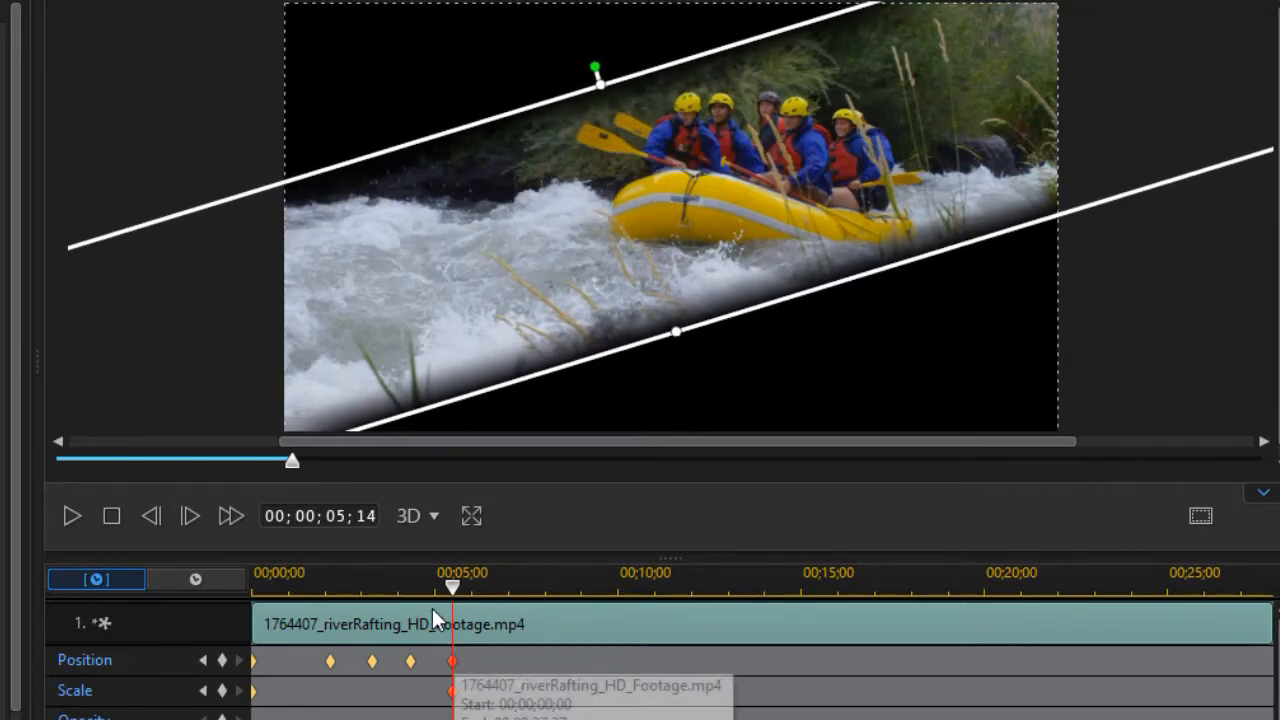
pyautogui.moveTo(453, 590); pyautogui.dragTo(500, 592)
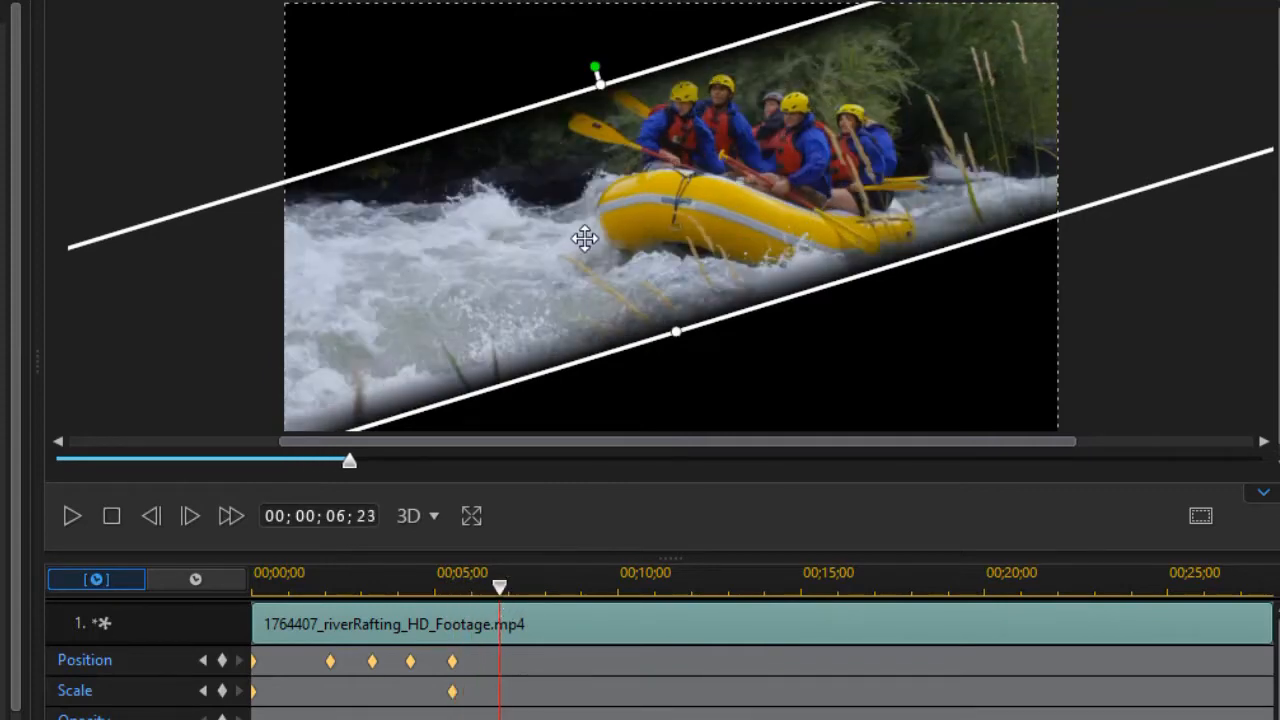
pyautogui.moveTo(585, 237); pyautogui.dragTo(581, 230)
pyautogui.moveTo(671, 335); pyautogui.dragTo(678, 341)
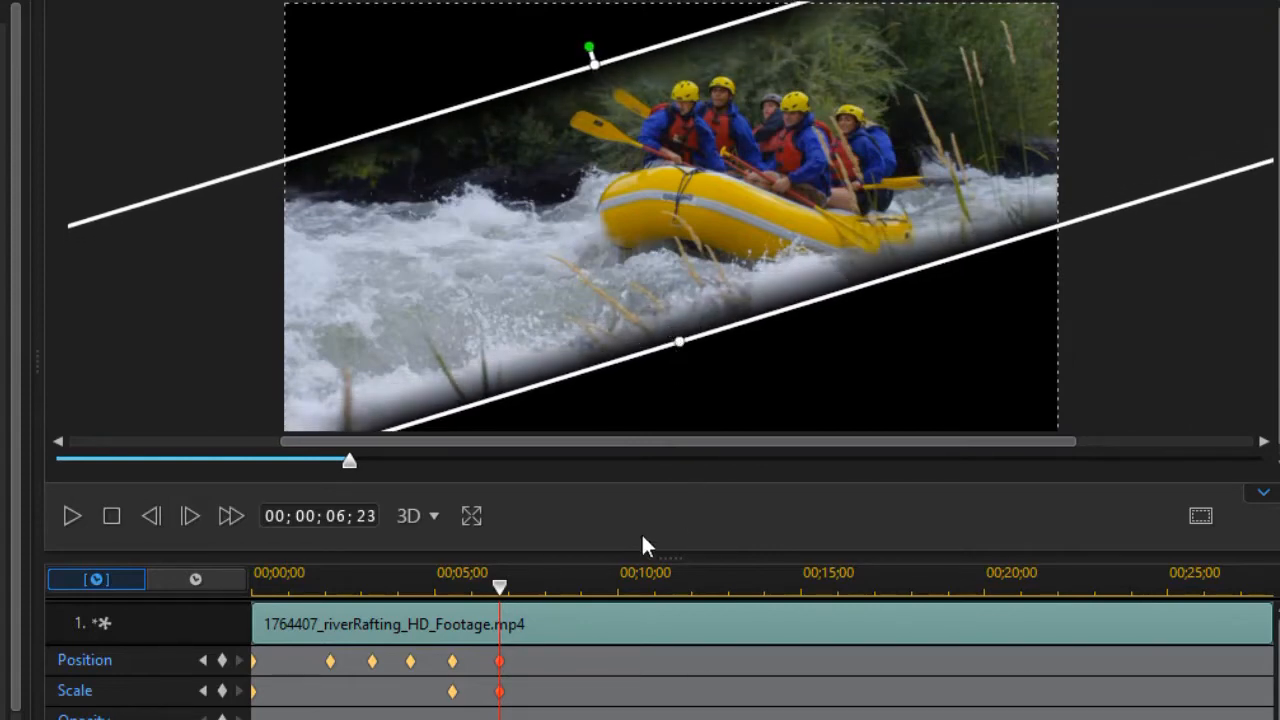
# Move the mask down over the raft at 00;00;09;13 and enlarge it at 00;00;10;26
pyautogui.moveTo(503, 590); pyautogui.dragTo(541, 590)
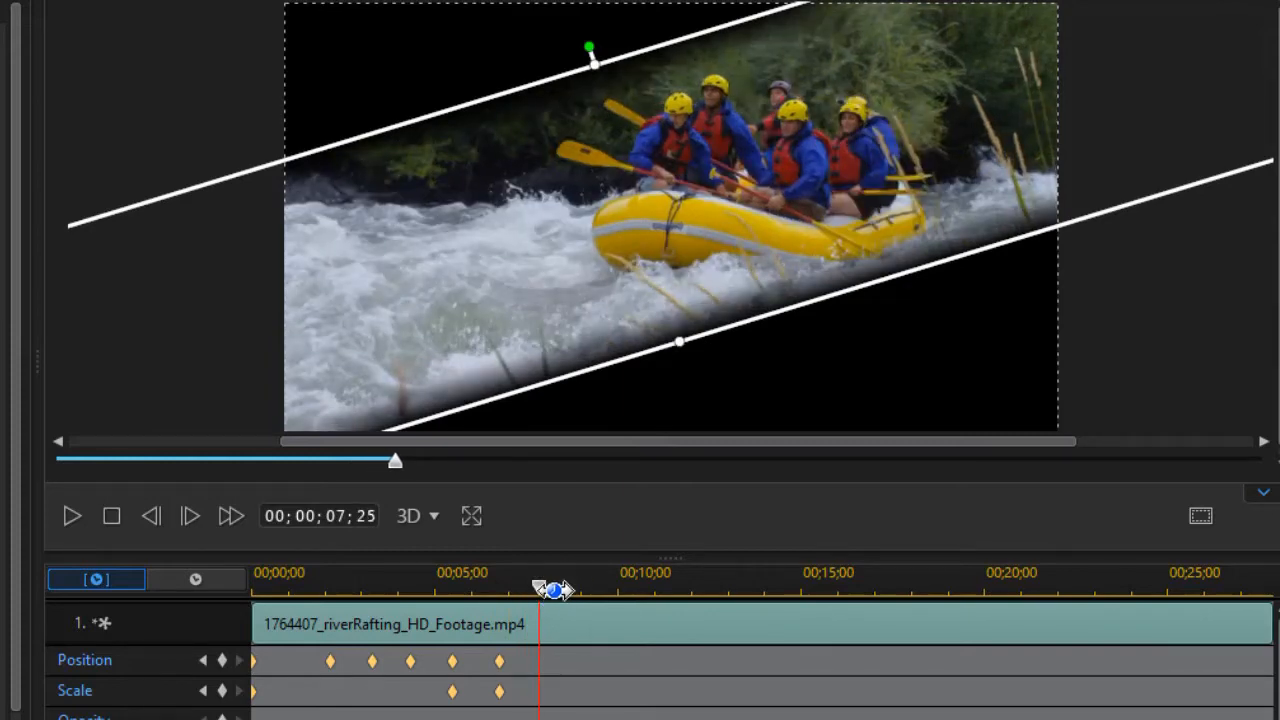
pyautogui.click(597, 589)
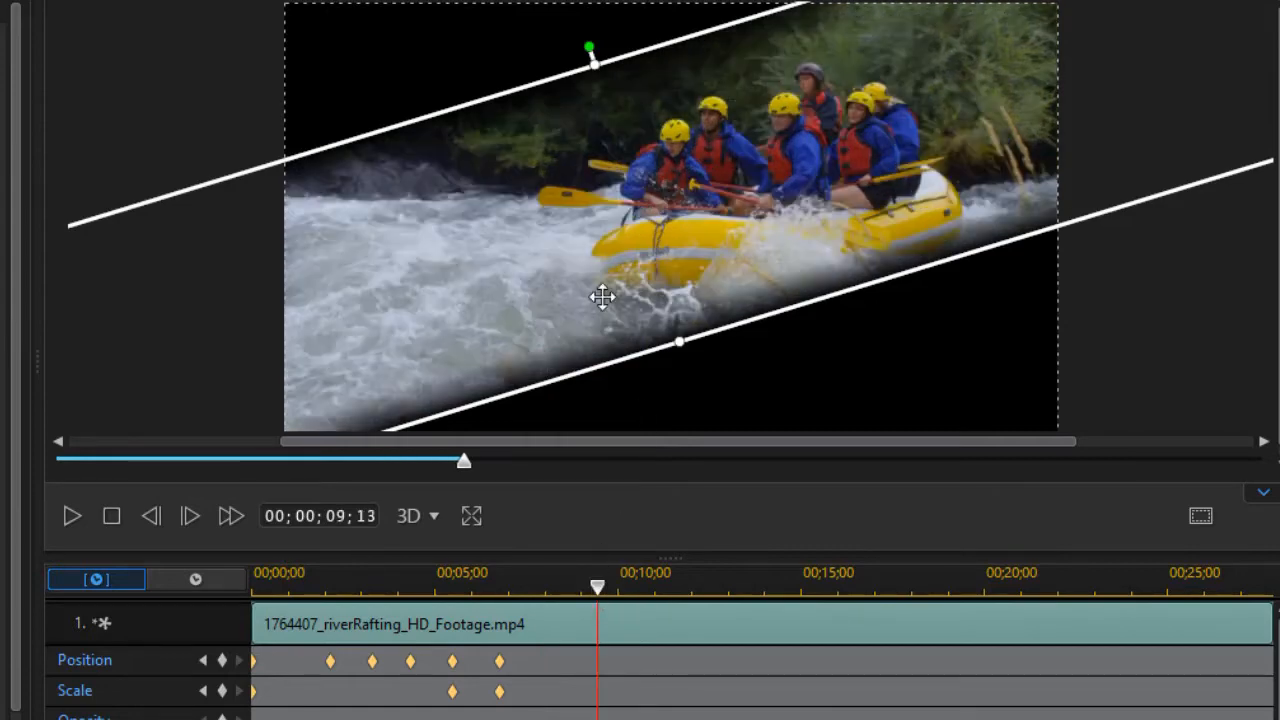
pyautogui.moveTo(597, 284); pyautogui.dragTo(606, 304)
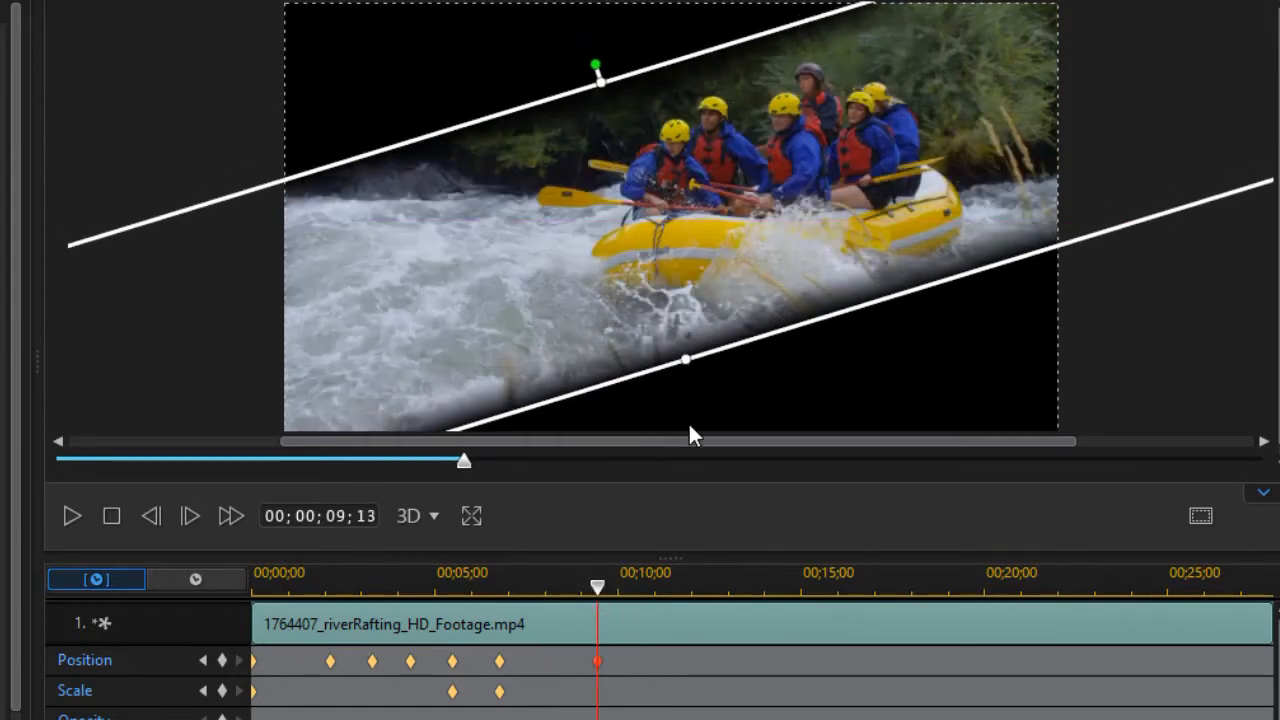
pyautogui.moveTo(600, 589); pyautogui.dragTo(650, 590)
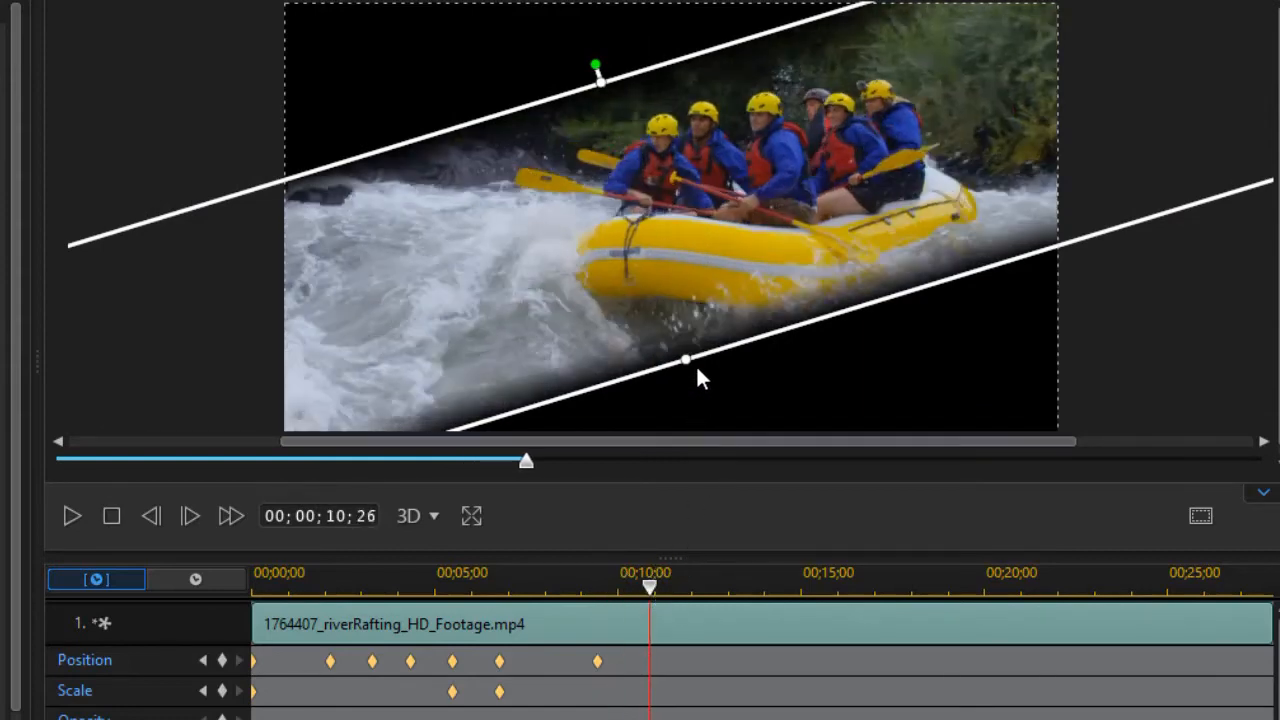
pyautogui.moveTo(688, 361); pyautogui.dragTo(691, 375)
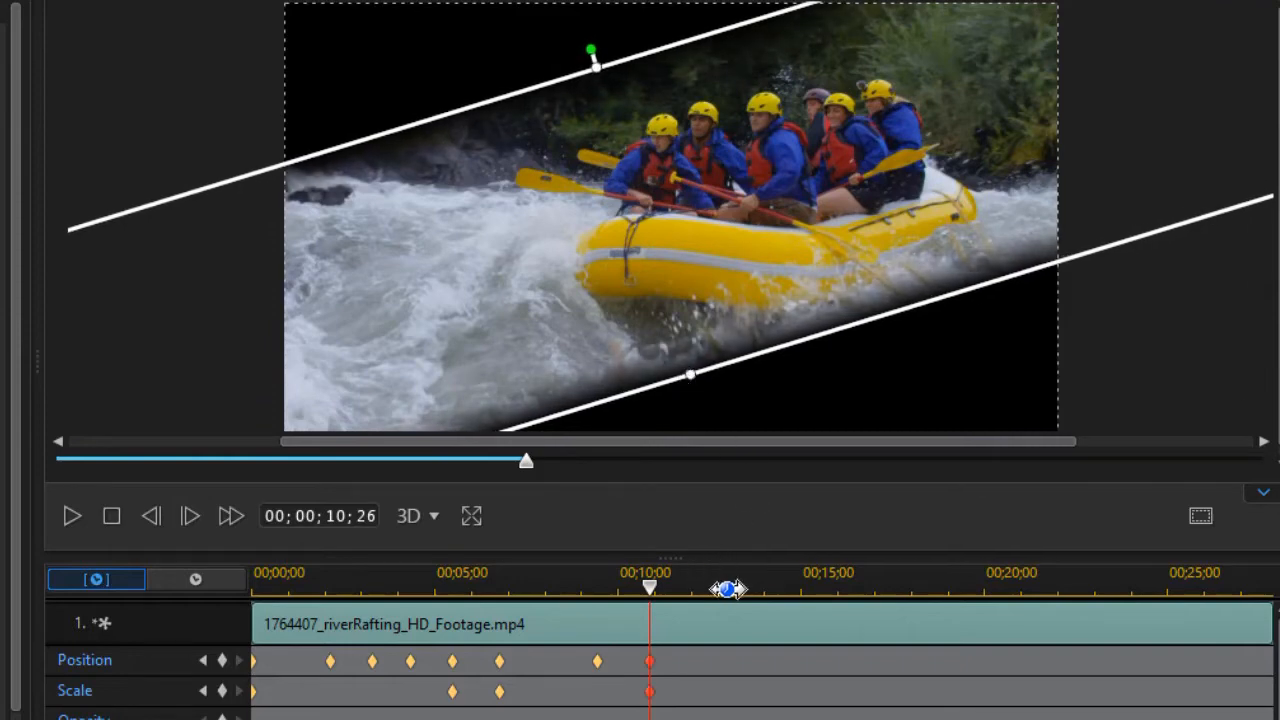
# Enlarge the mask and shift it down at 00;00;12;26 so it covers the whole raft
pyautogui.click(723, 589)
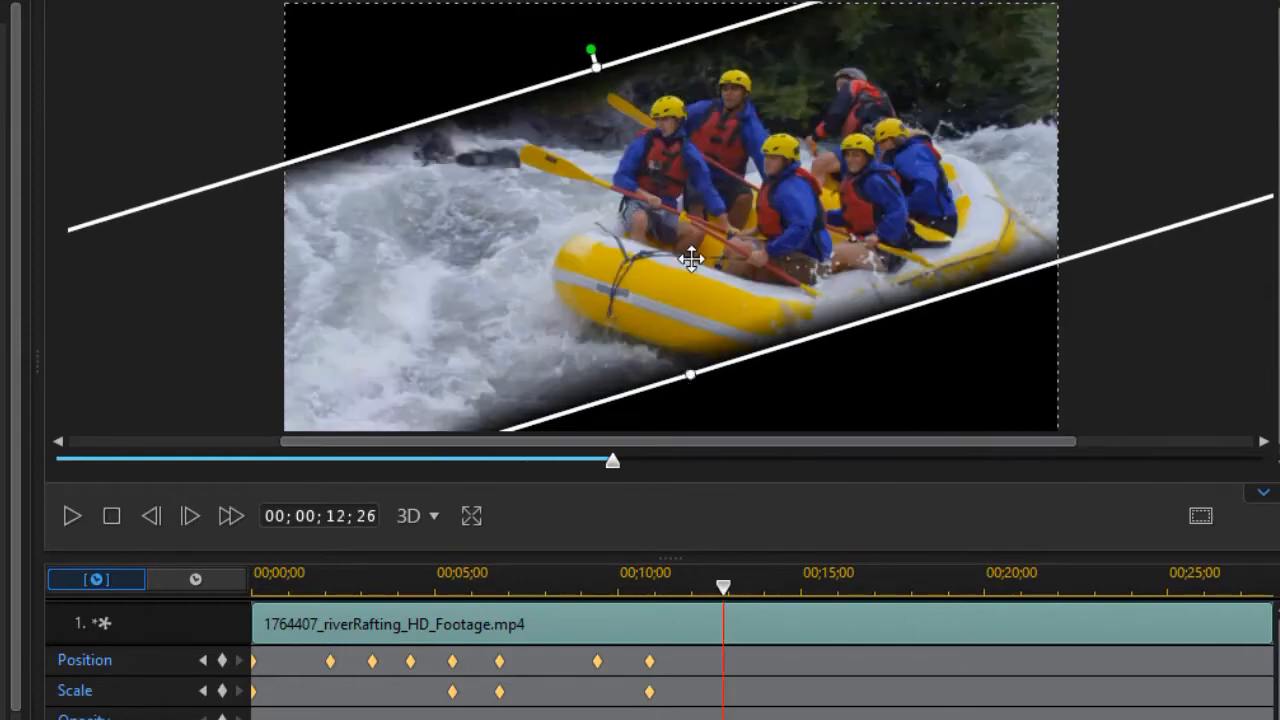
pyautogui.moveTo(690, 376); pyautogui.dragTo(694, 405)
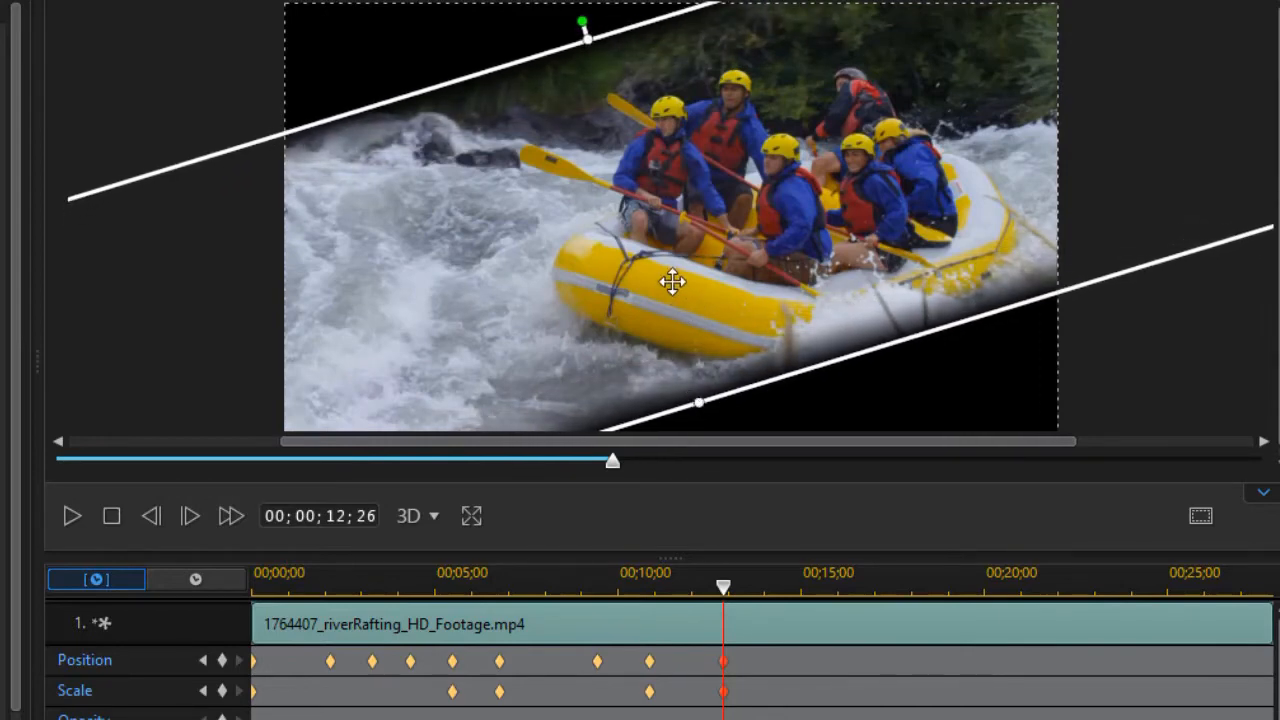
pyautogui.moveTo(671, 280); pyautogui.dragTo(679, 304)
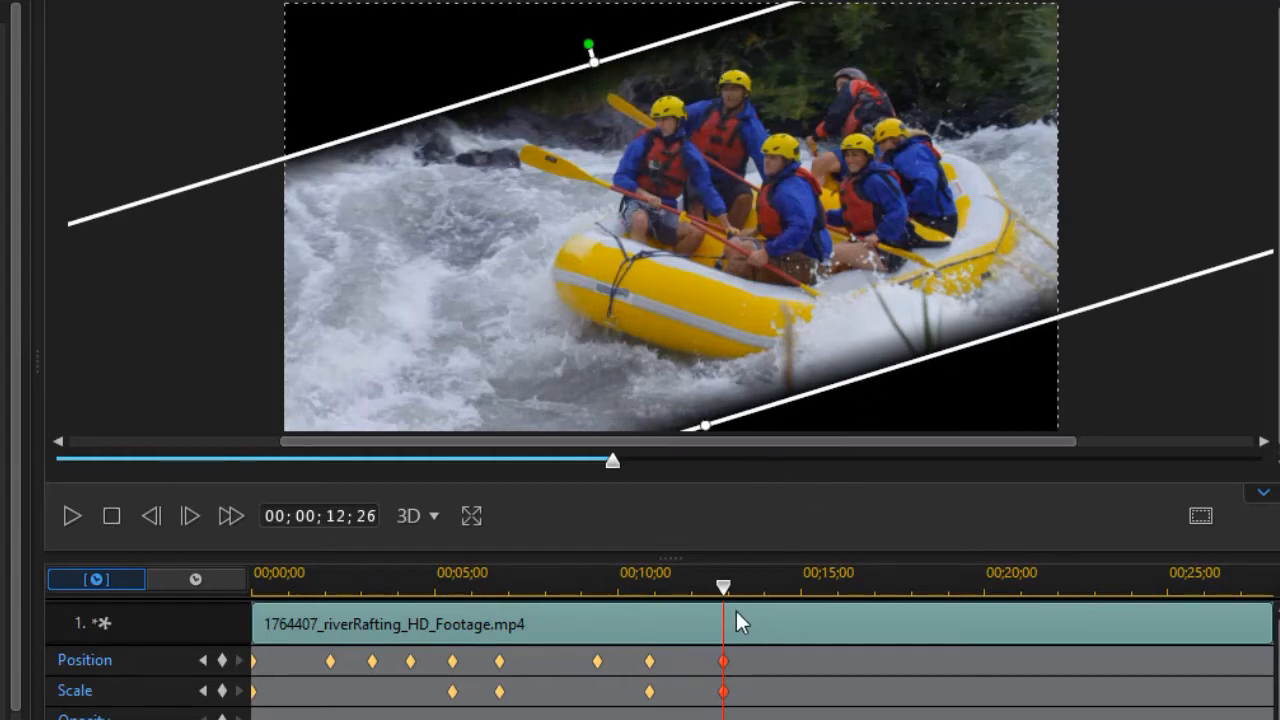
# Add a Position keyframe at 00;00;14;07 and move the mask down at 00;00;16;01 to follow the raft
pyautogui.moveTo(738, 600); pyautogui.dragTo(790, 600)
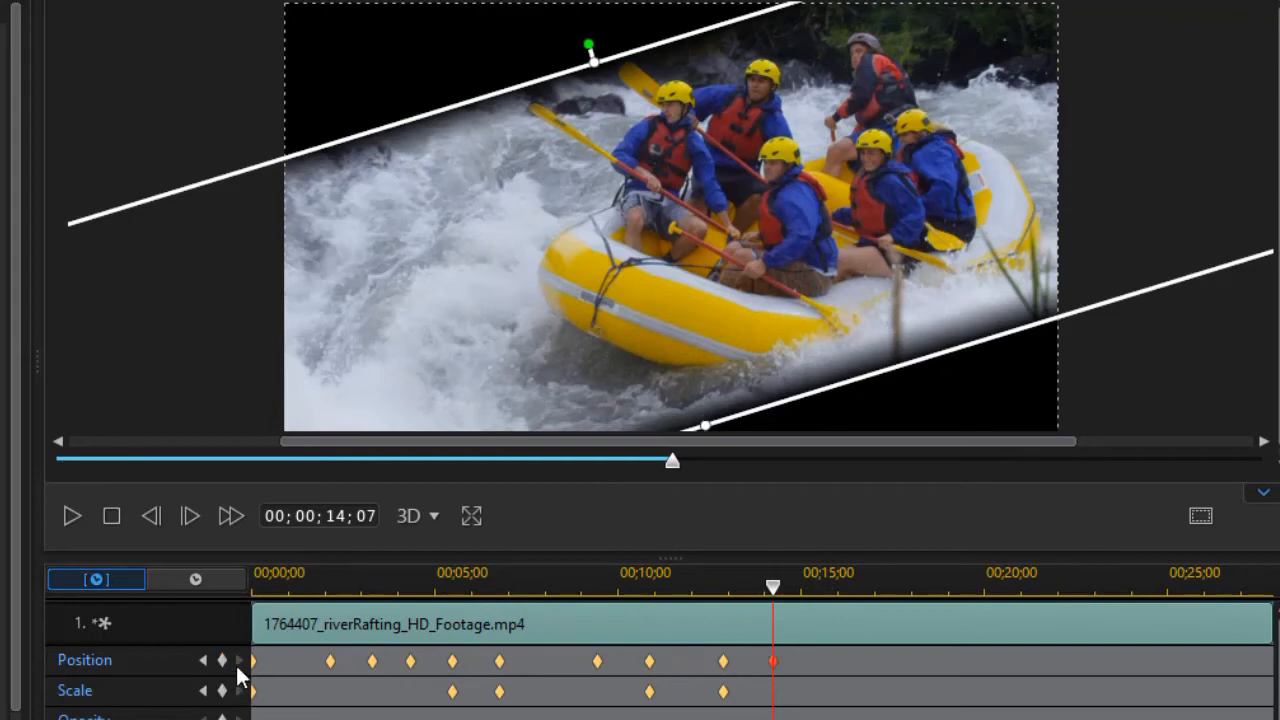
pyautogui.moveTo(777, 598)
pyautogui.mouseDown()
pyautogui.moveTo(871, 627)
pyautogui.moveTo(848, 617)
pyautogui.mouseUp()
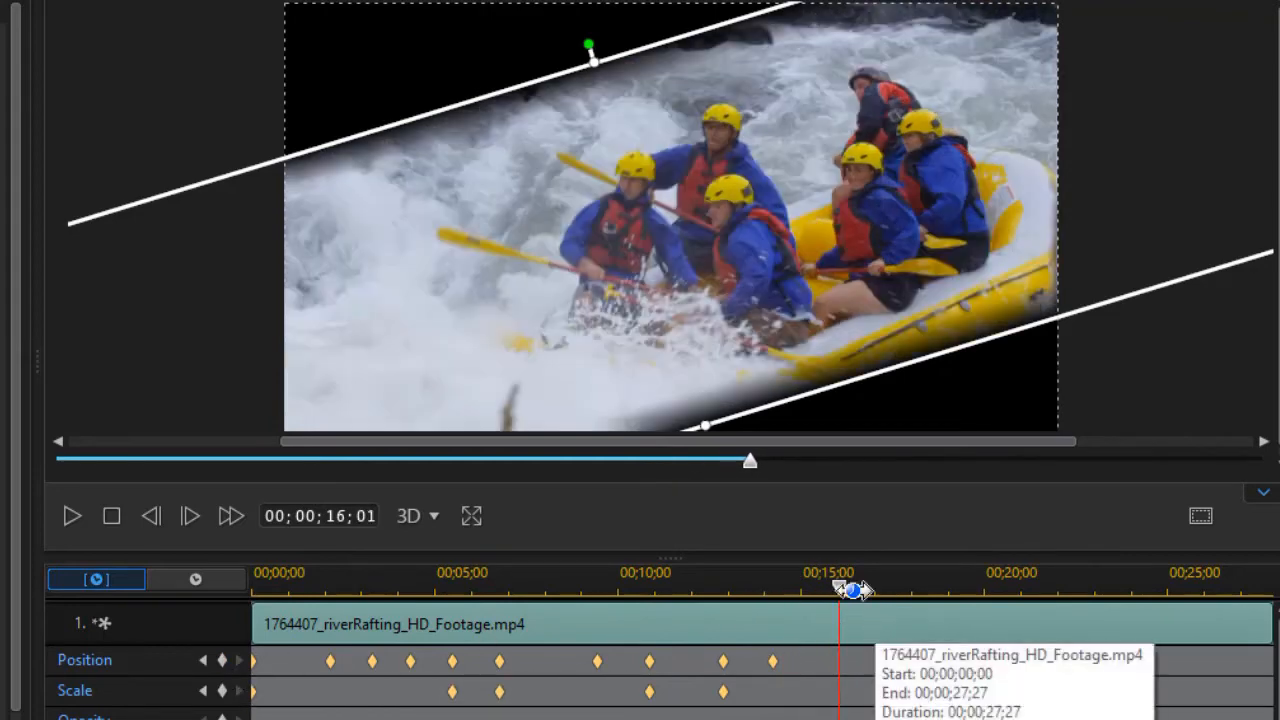
pyautogui.moveTo(690, 266); pyautogui.dragTo(688, 289)
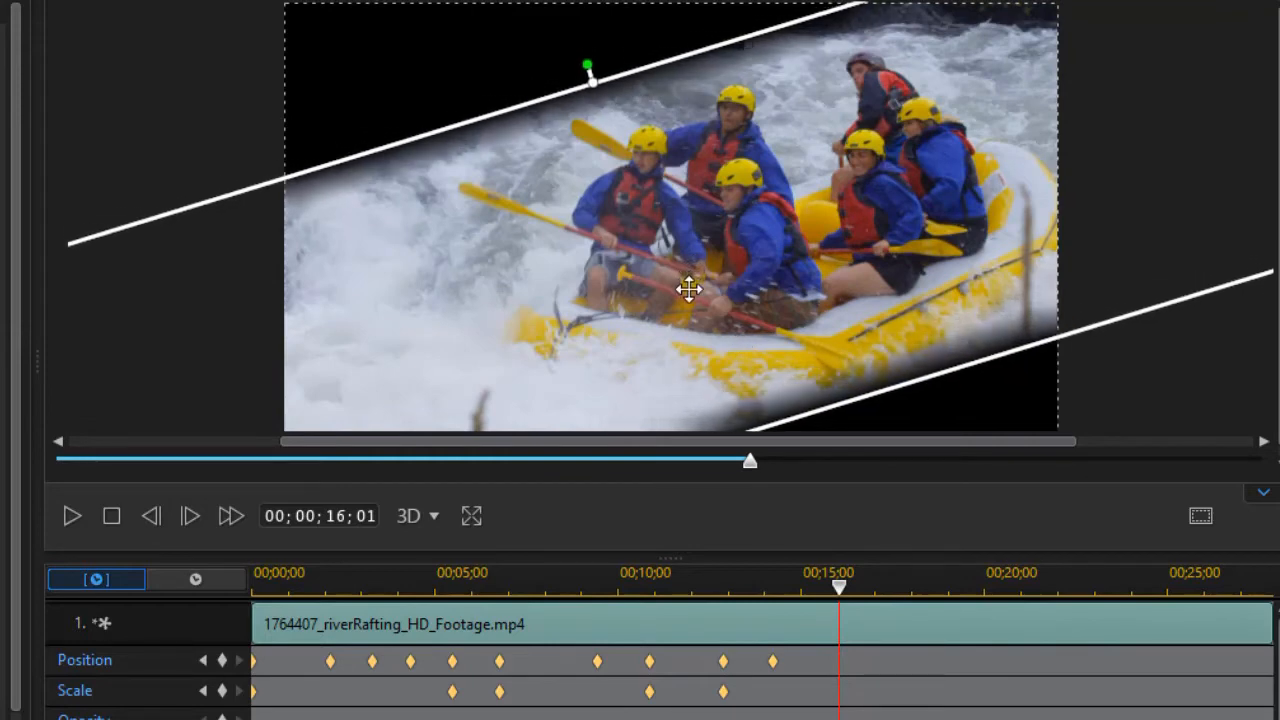
# Move the mask up over the raft at 00;00;21;08 and enlarge it to cover the whole crew
pyautogui.click(906, 586)
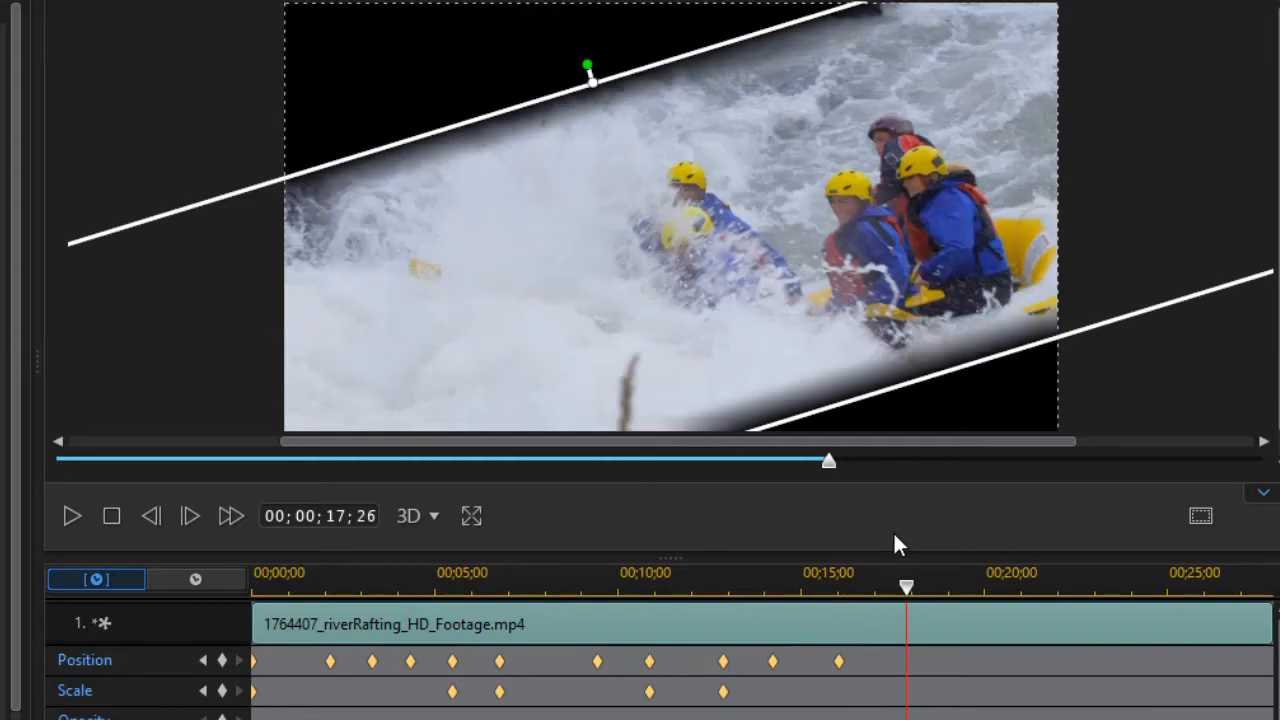
pyautogui.click(966, 587)
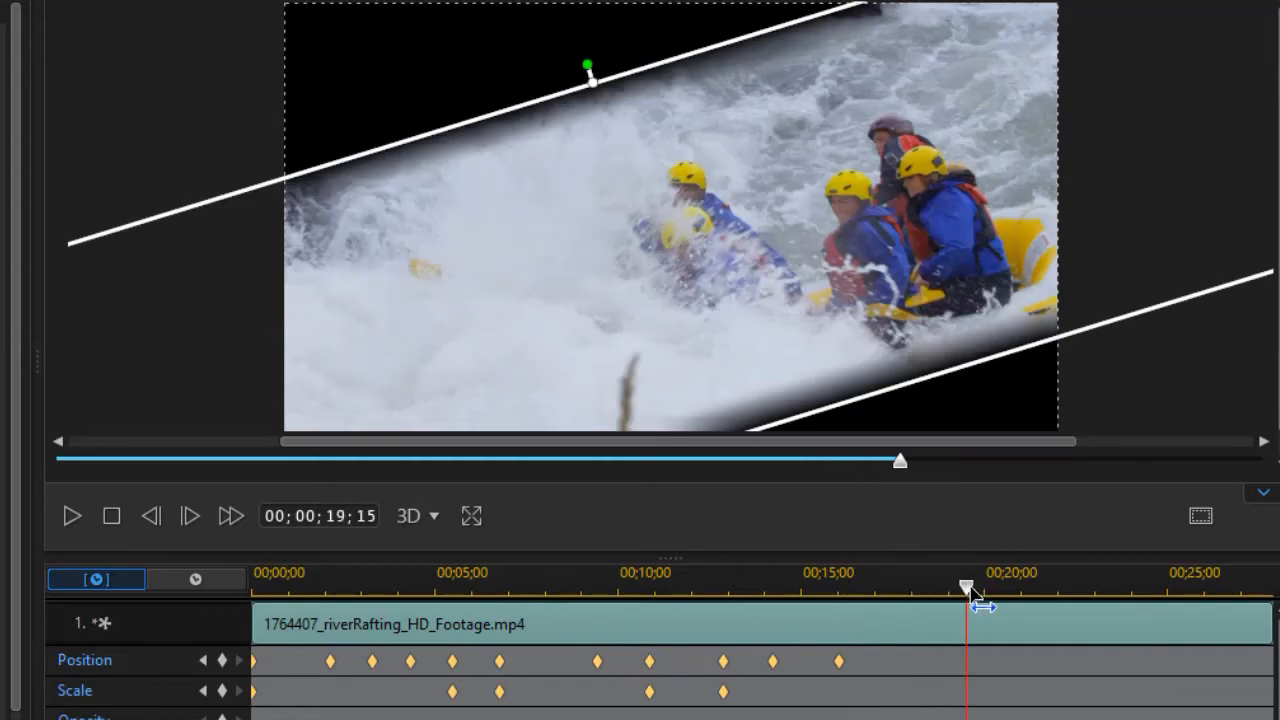
pyautogui.click(1031, 587)
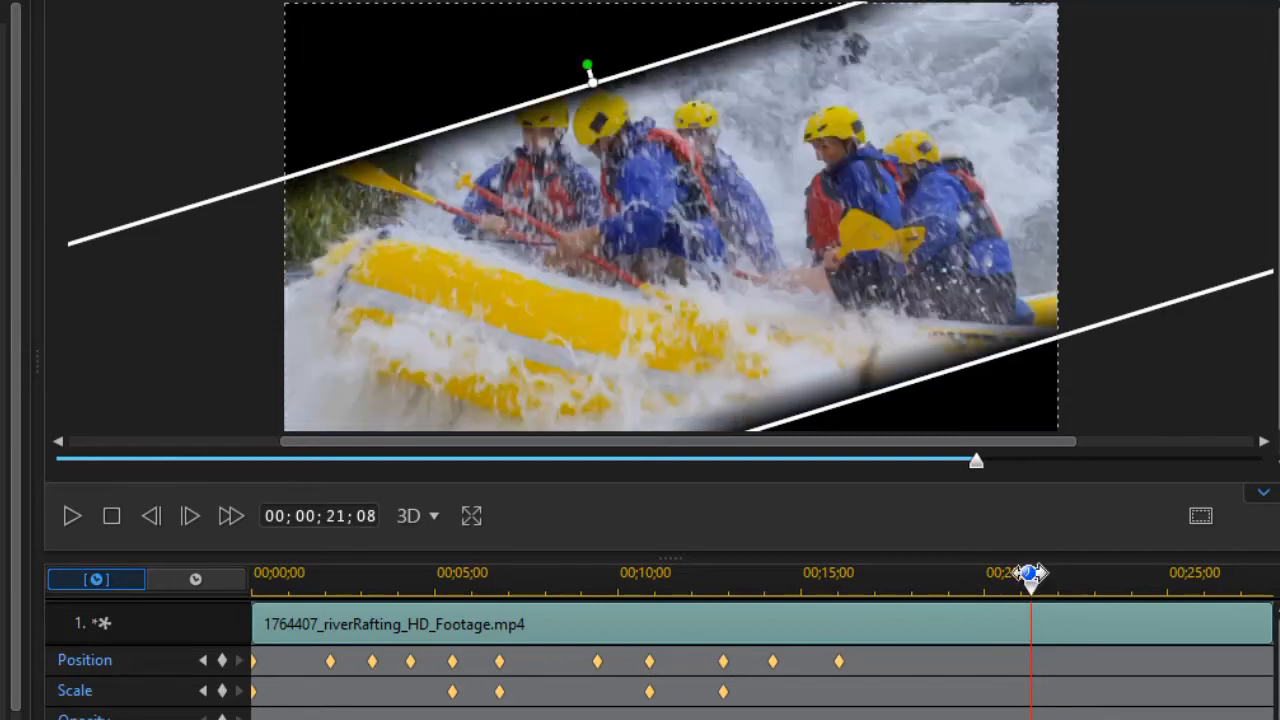
pyautogui.moveTo(726, 340); pyautogui.dragTo(708, 306)
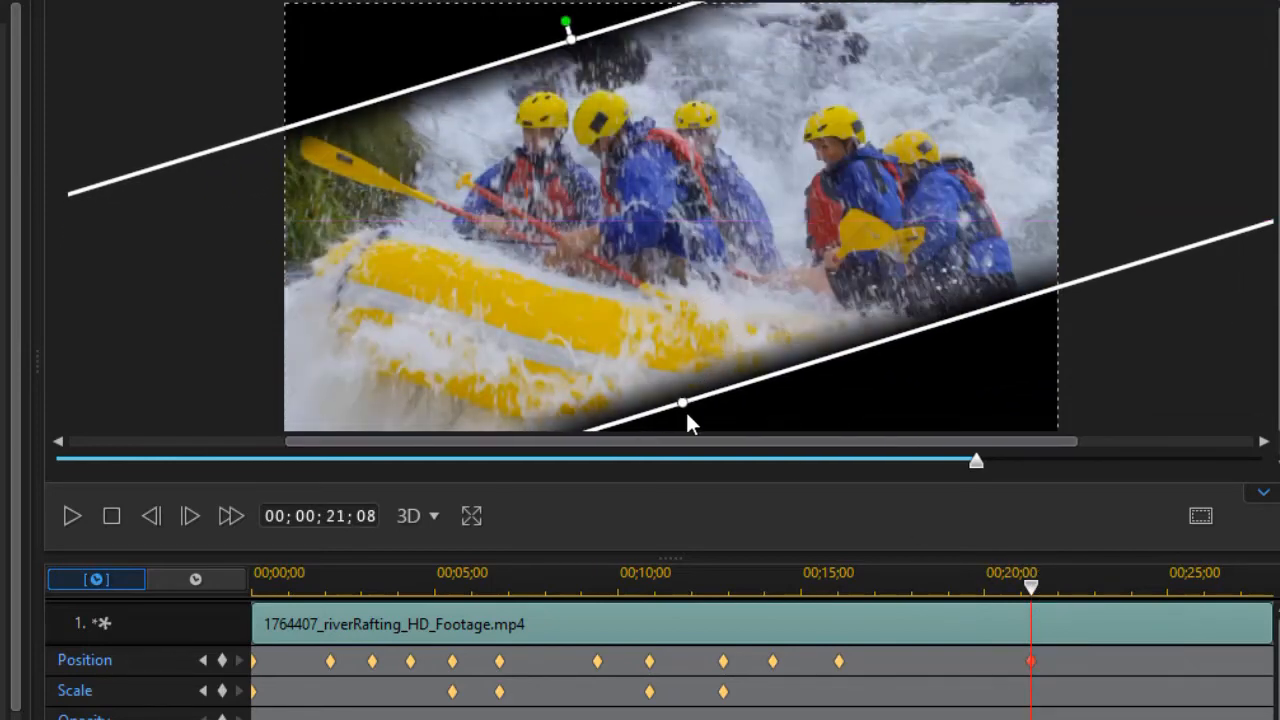
pyautogui.moveTo(680, 404); pyautogui.dragTo(704, 446)
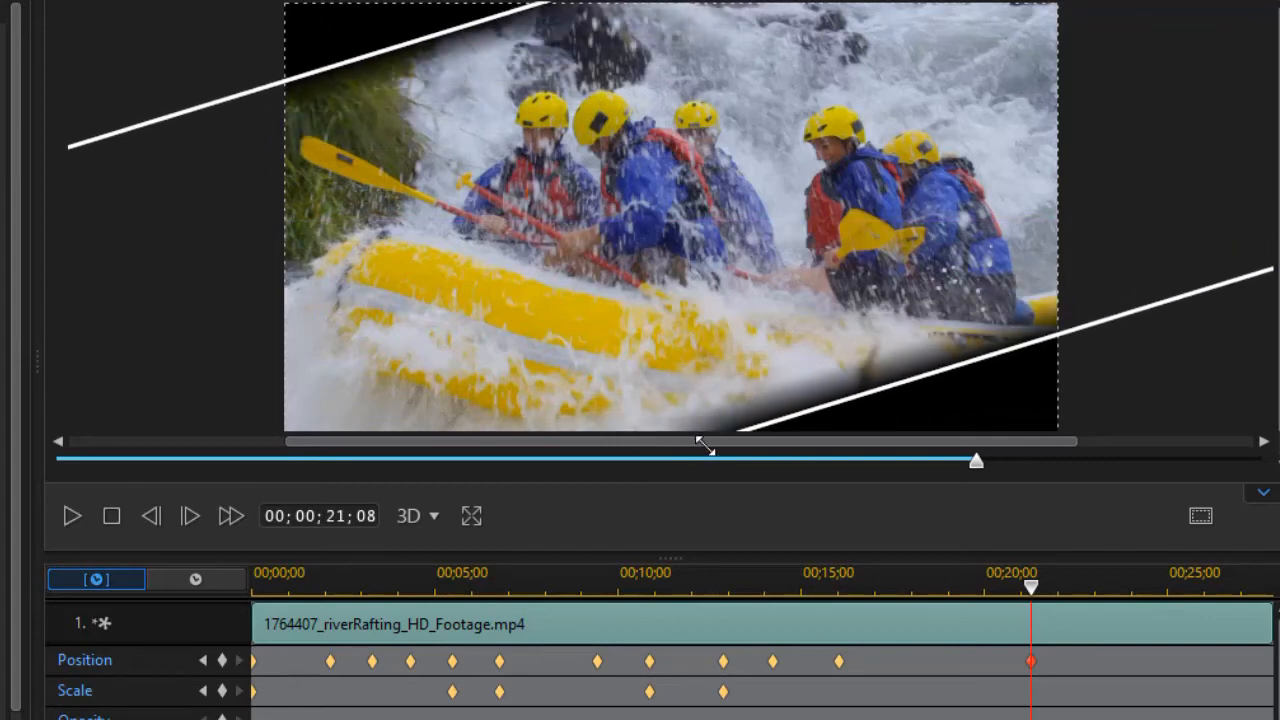
# Shrink the mask at 00;00;23;12 and reposition it lower so it frames the rafters
pyautogui.click(1109, 585)
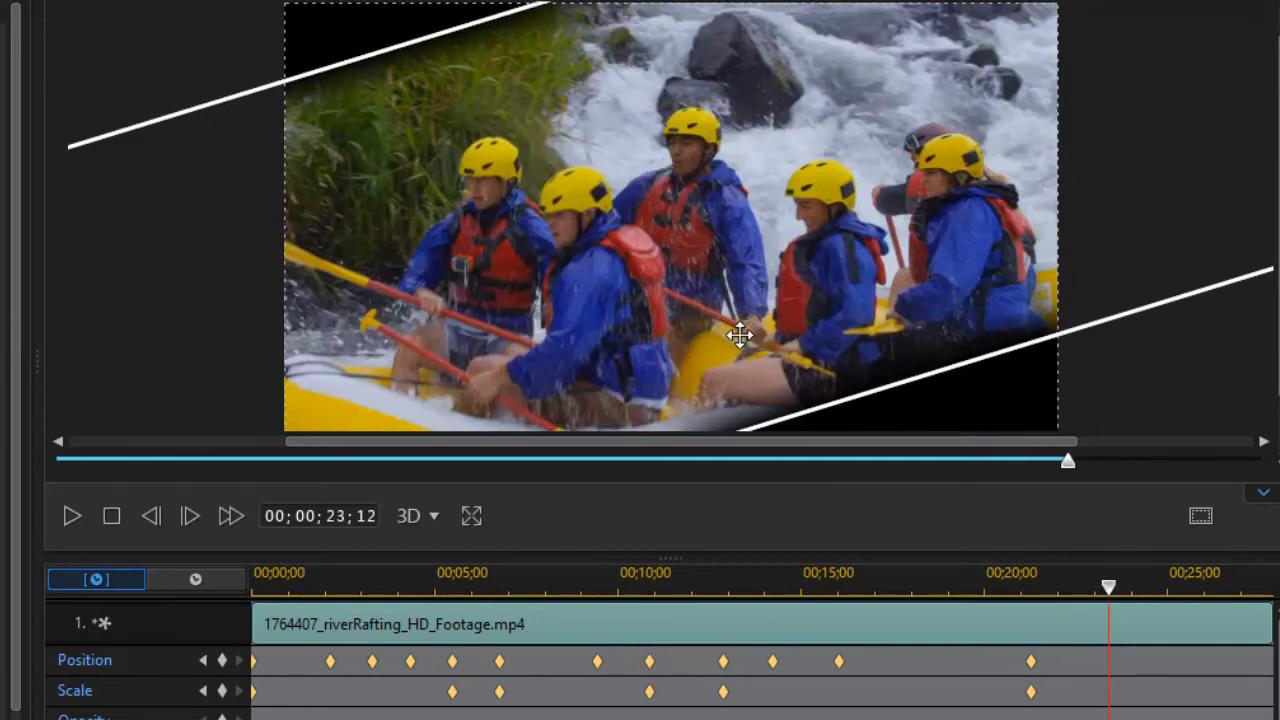
pyautogui.moveTo(1277, 376); pyautogui.dragTo(1277, 414)
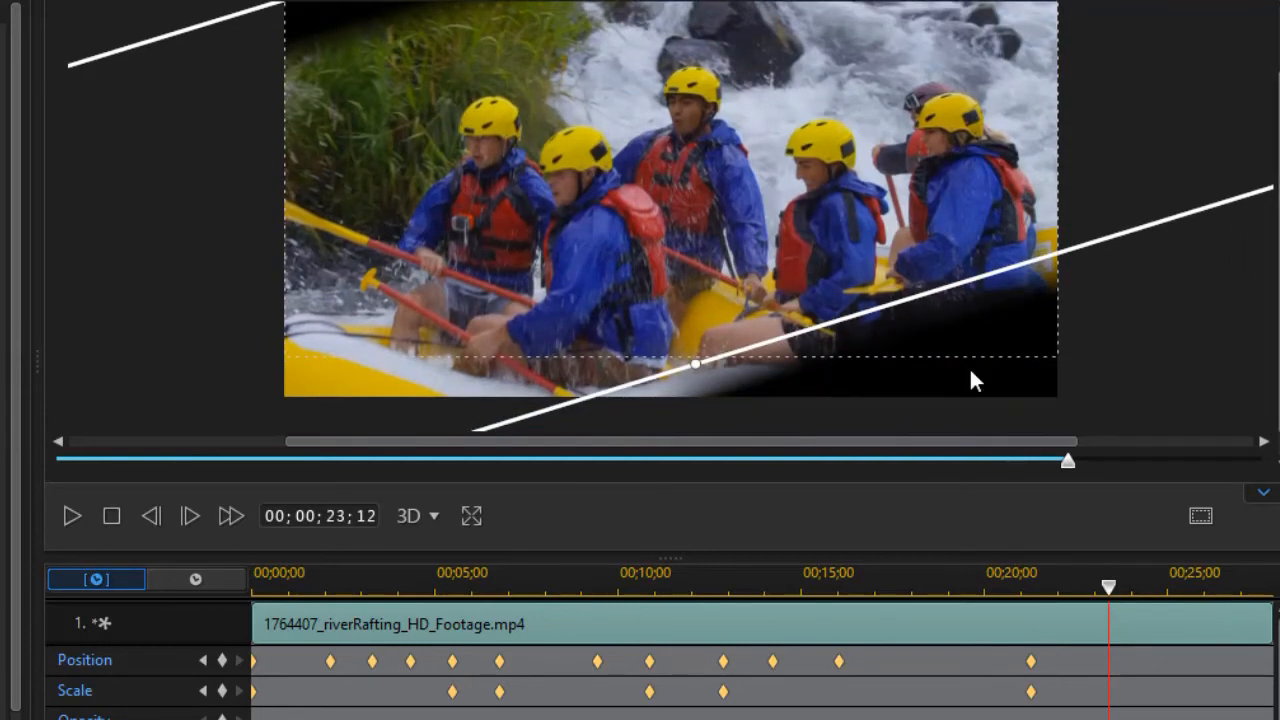
pyautogui.moveTo(695, 371); pyautogui.dragTo(672, 355)
pyautogui.moveTo(630, 232); pyautogui.dragTo(743, 314)
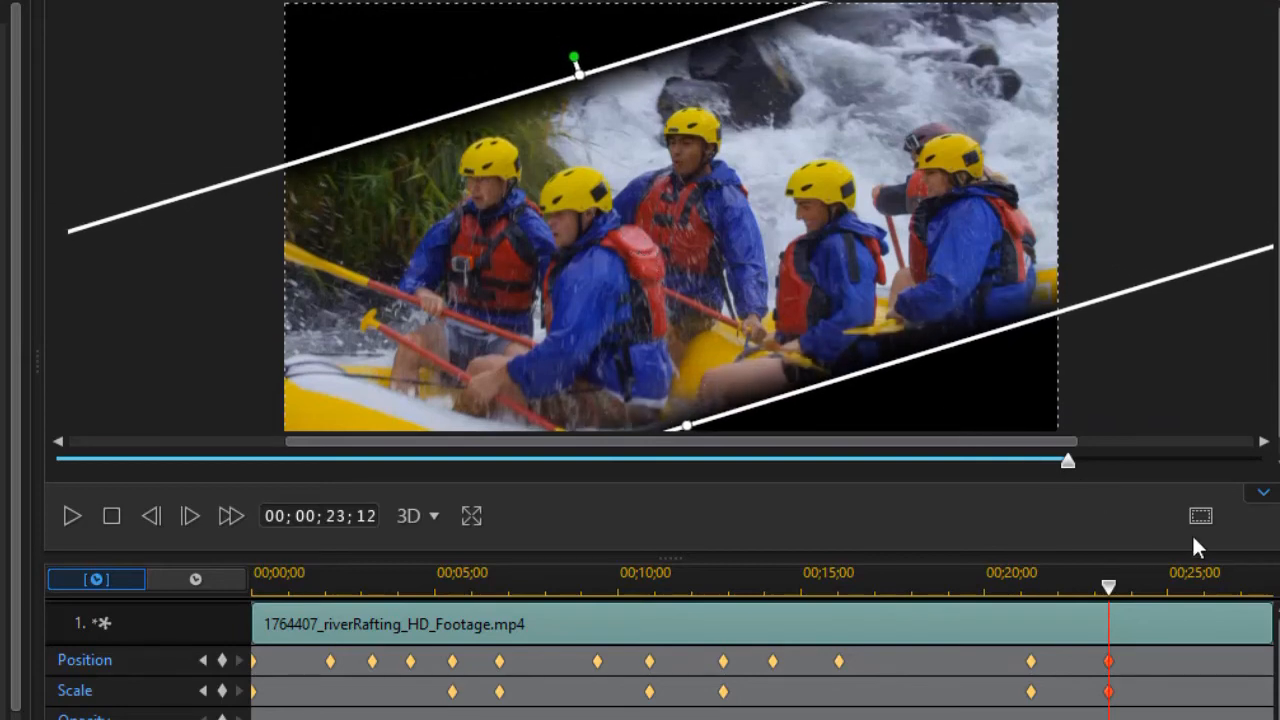
# Narrow the mask at 00;00;25;02 and shift it down to fit closely around the raft and its crew
pyautogui.click(1172, 593)
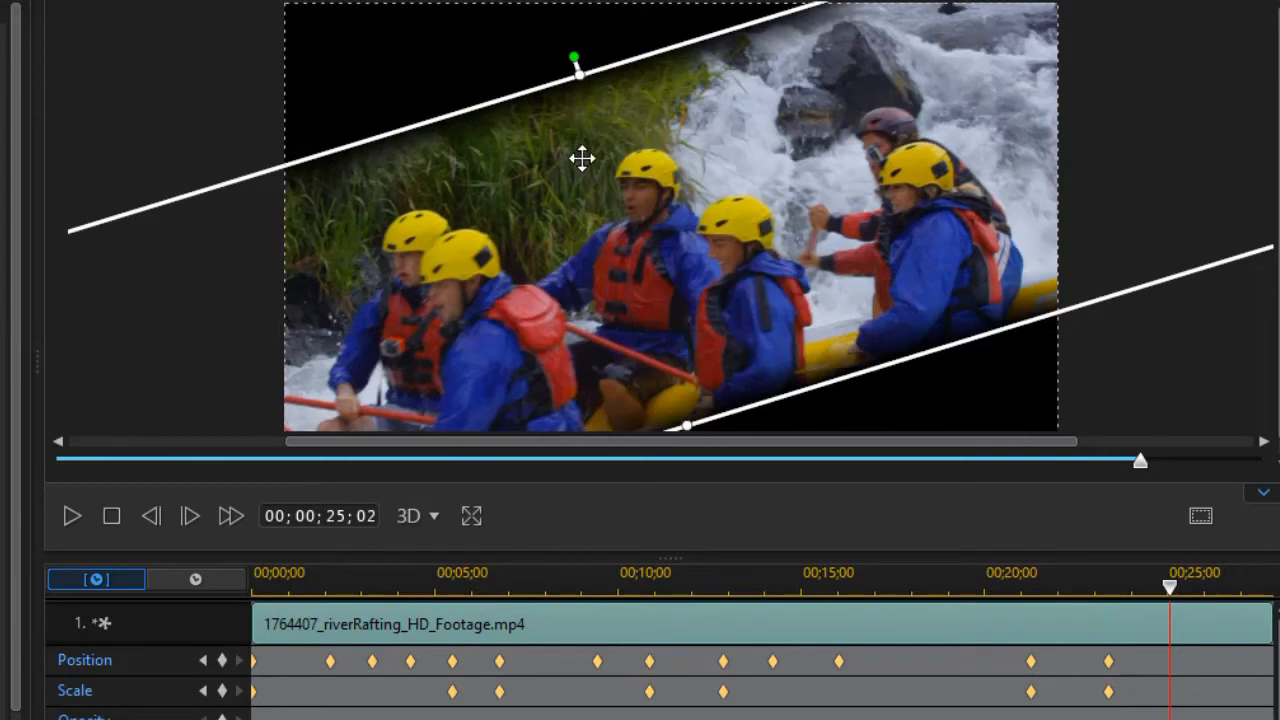
pyautogui.moveTo(688, 426); pyautogui.dragTo(677, 391)
pyautogui.moveTo(691, 314); pyautogui.dragTo(699, 337)
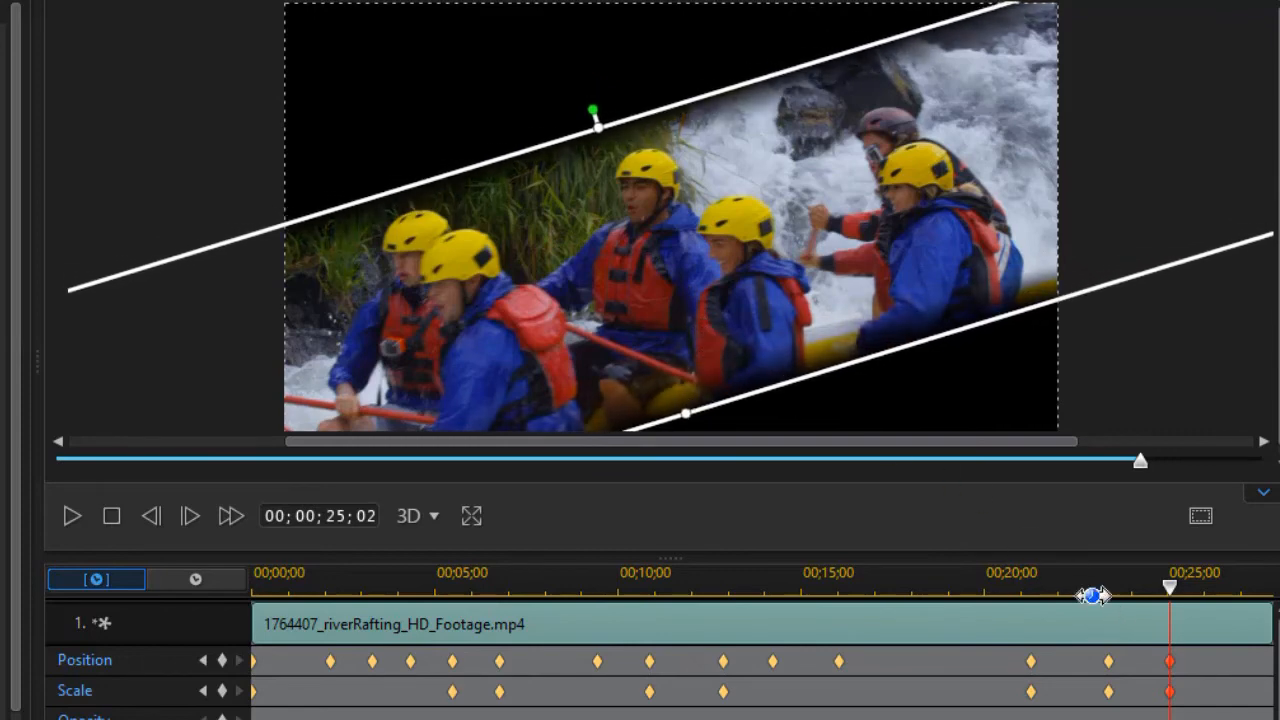
pyautogui.moveTo(686, 415); pyautogui.dragTo(695, 428)
pyautogui.moveTo(660, 333); pyautogui.dragTo(672, 348)
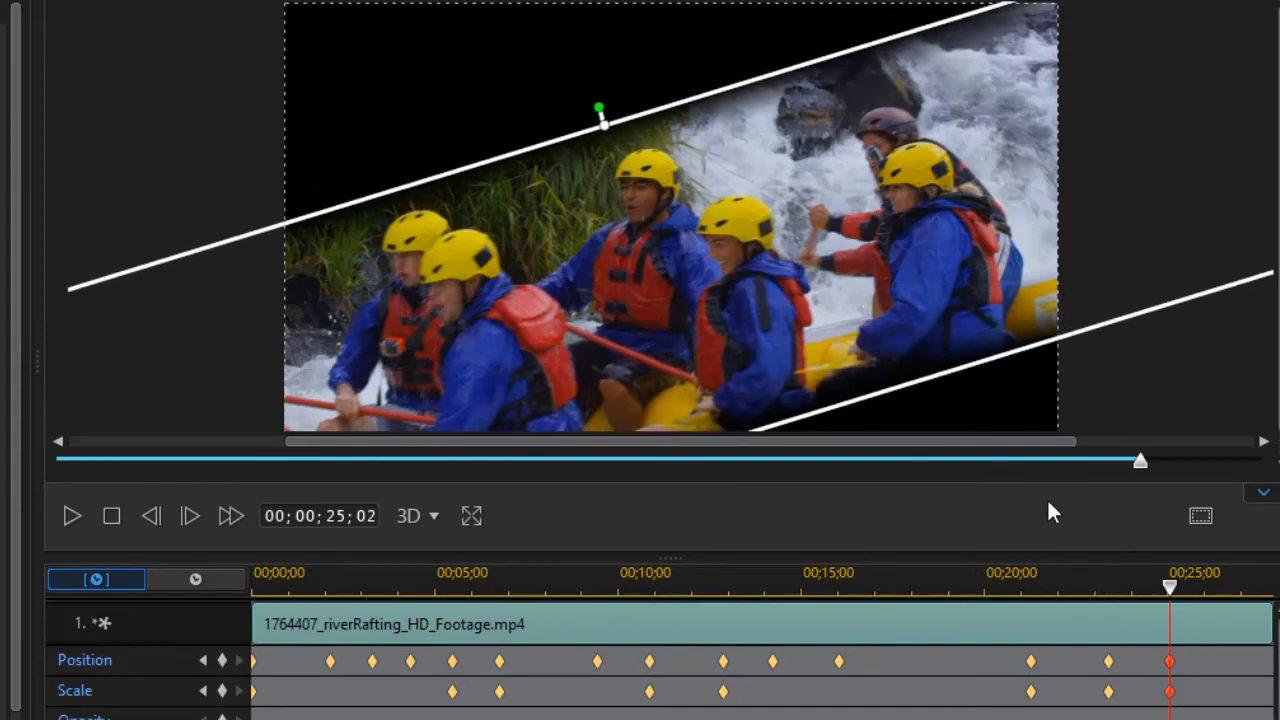
# Play back the masked clip to check how the animated mask follows the raft
pyautogui.click(1222, 592)
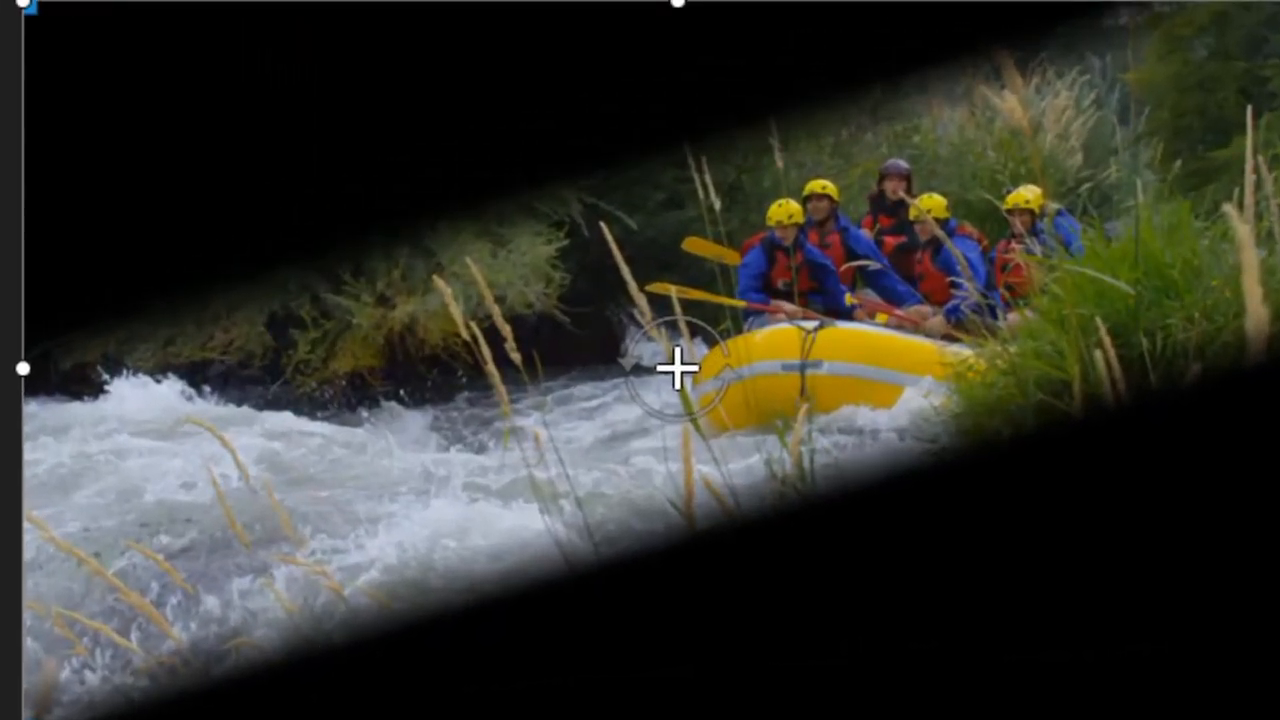
pyautogui.press('space')
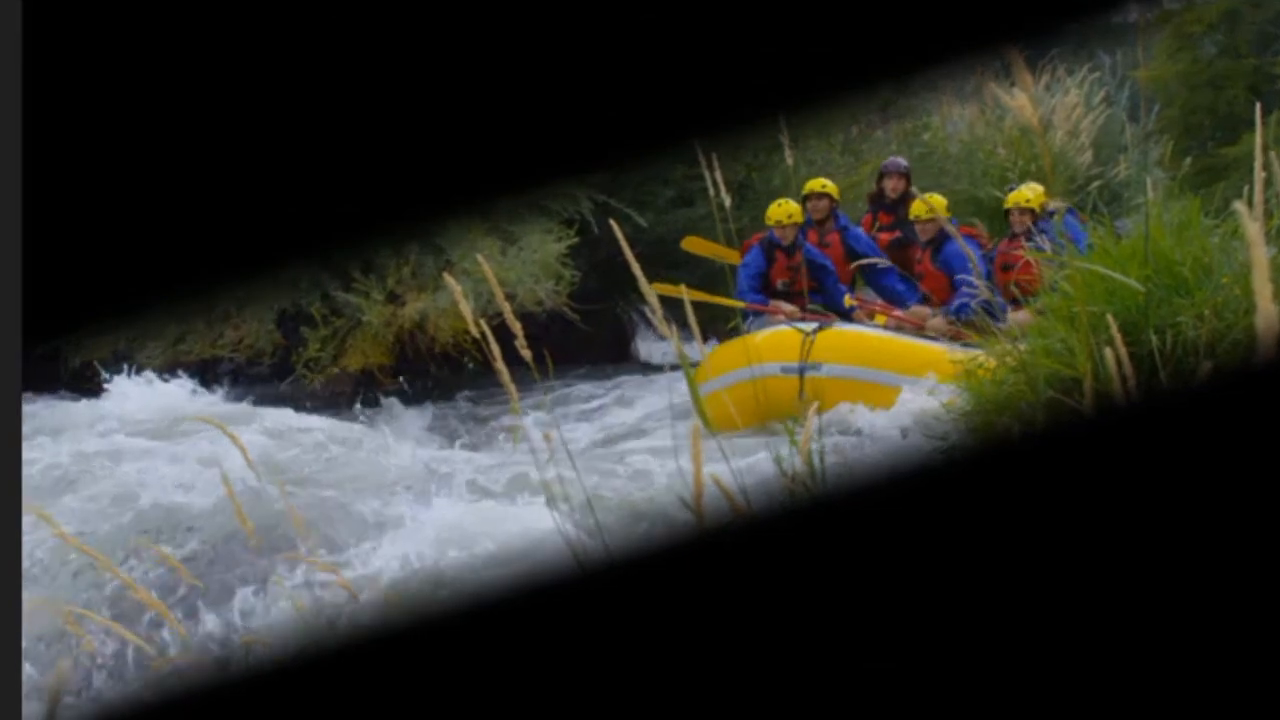